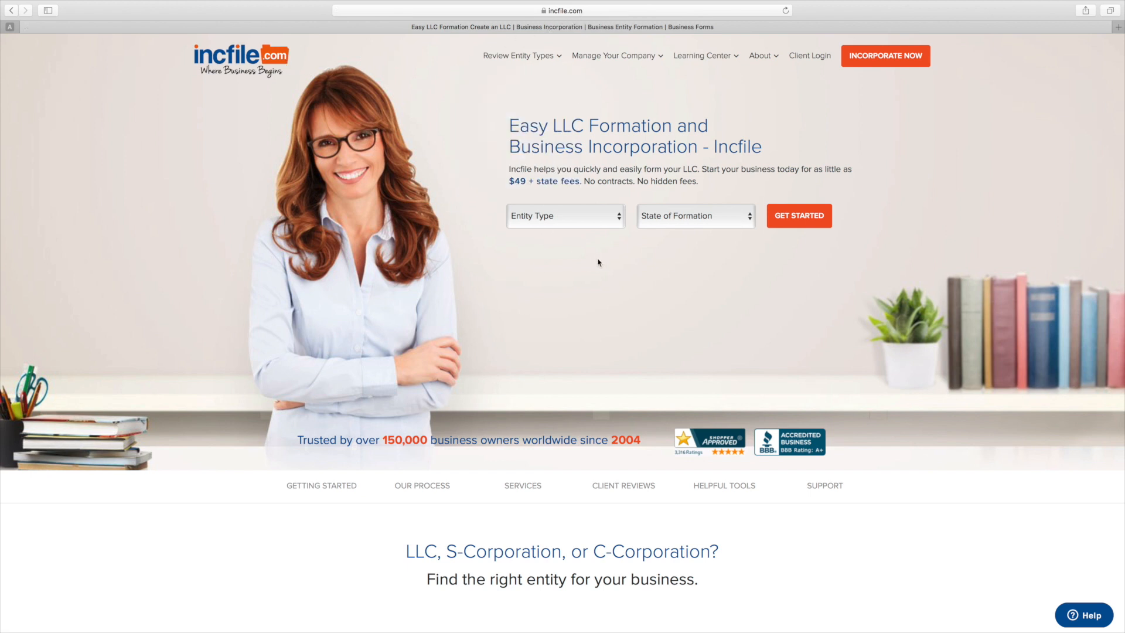
Start an order from the home page with entity type LLC and Connecticut as the state of formation
{"action": "left_click", "coordinate": [584, 223]}
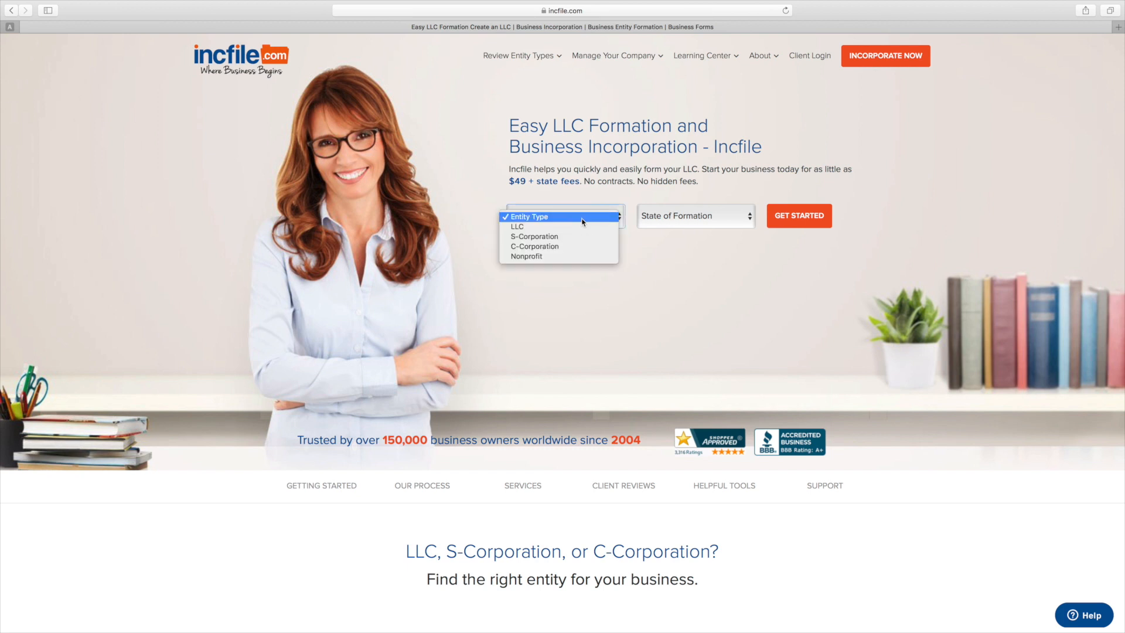
{"action": "left_click", "coordinate": [573, 229]}
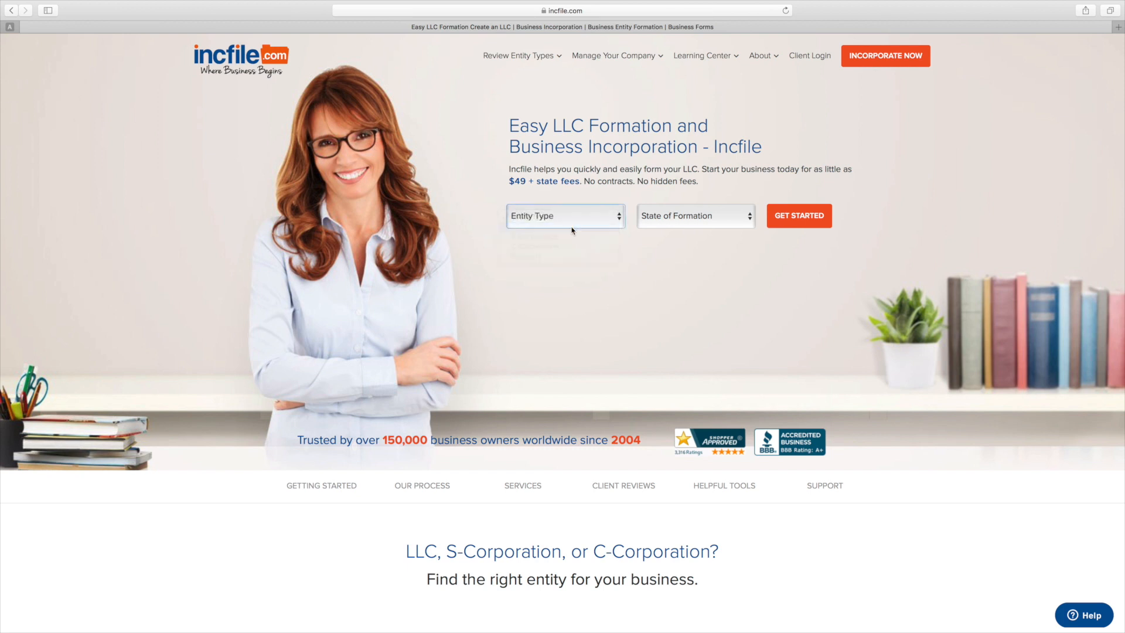
{"action": "left_click", "coordinate": [716, 224]}
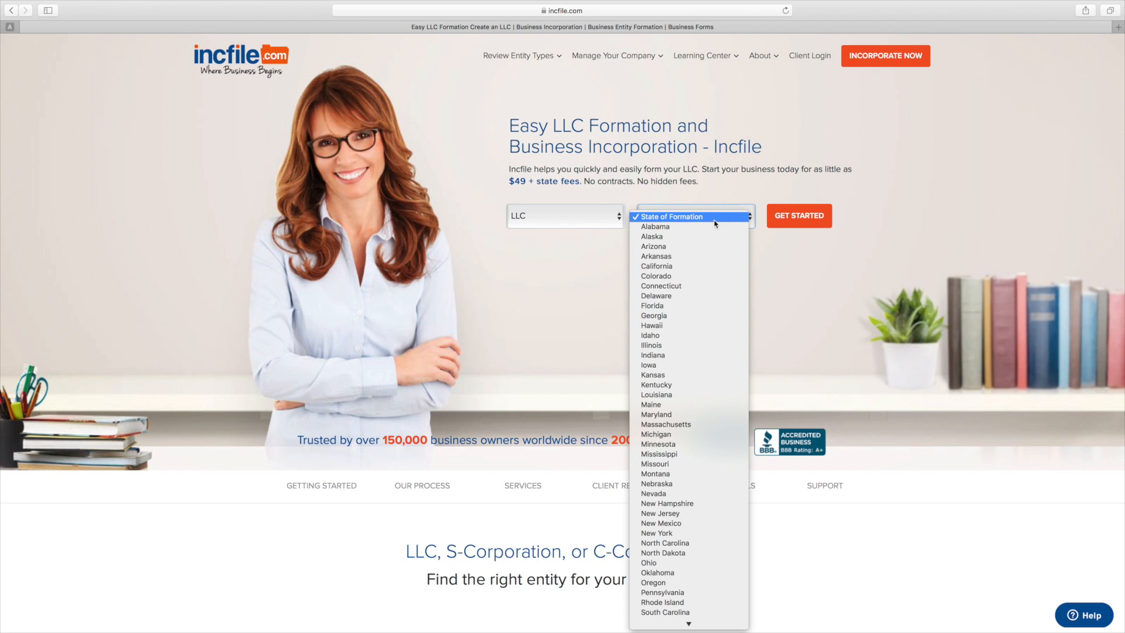
{"action": "left_click", "coordinate": [671, 288]}
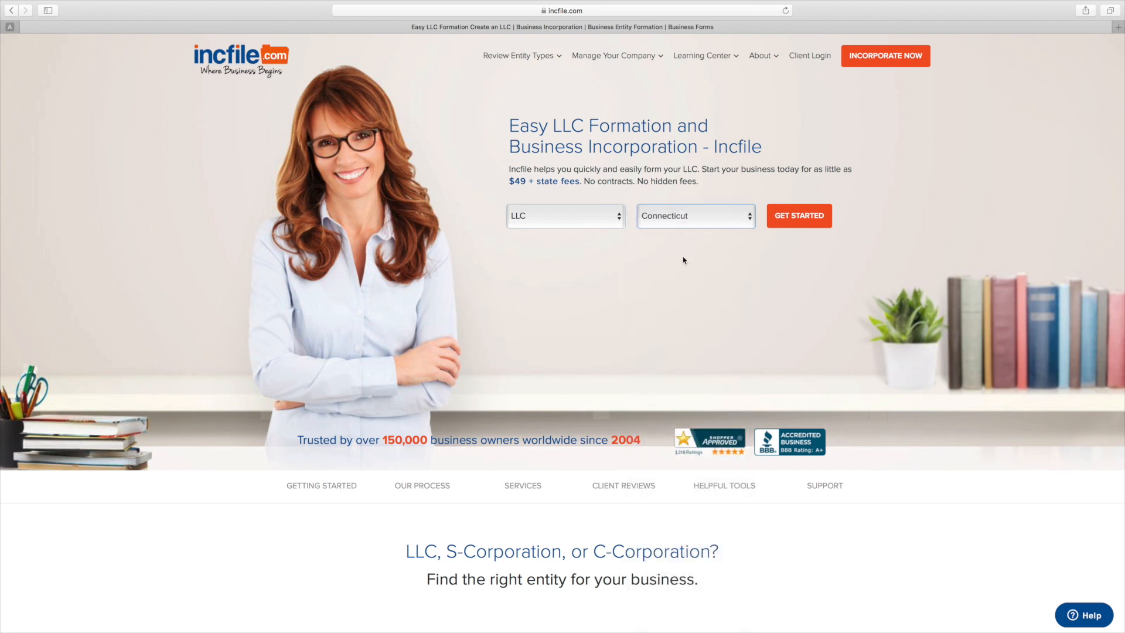
{"action": "left_click", "coordinate": [808, 224]}
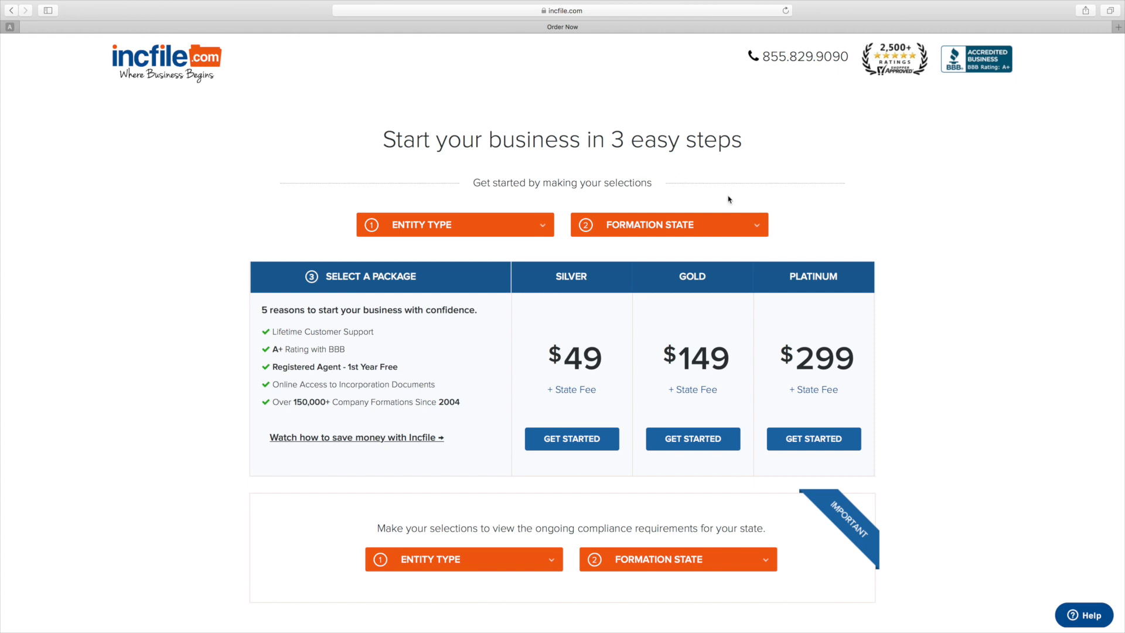
Compare the LLC services and premium services included in the Silver, Gold and Platinum packages
{"action": "scroll", "coordinate": [835, 205], "scroll_direction": "down", "scroll_amount": 3}
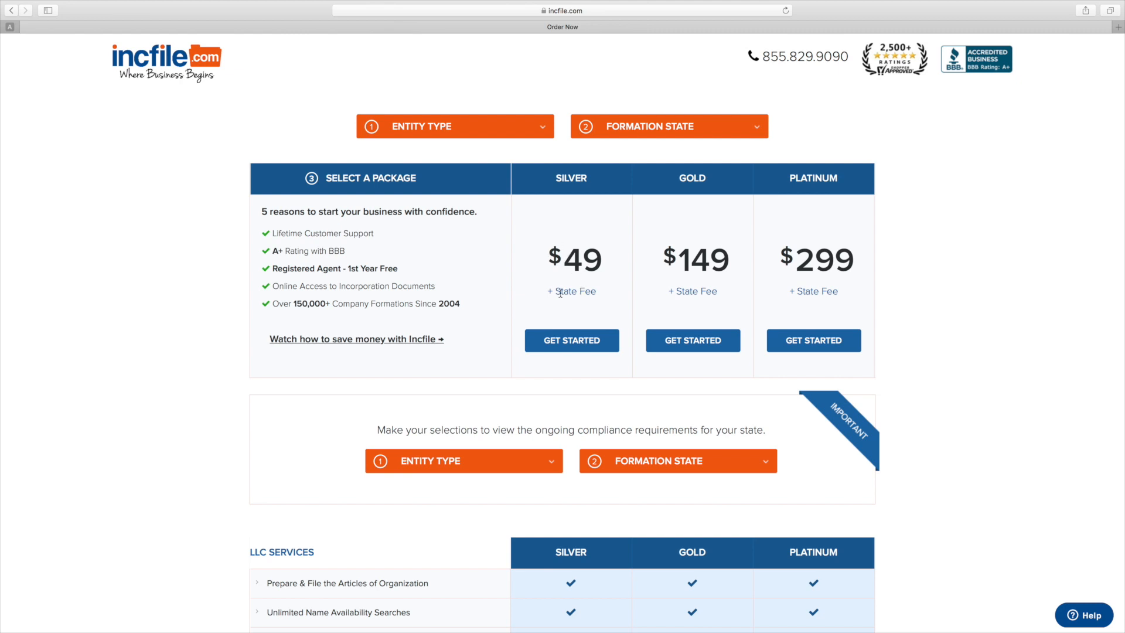
{"action": "scroll", "coordinate": [571, 252], "scroll_direction": "down", "scroll_amount": 12}
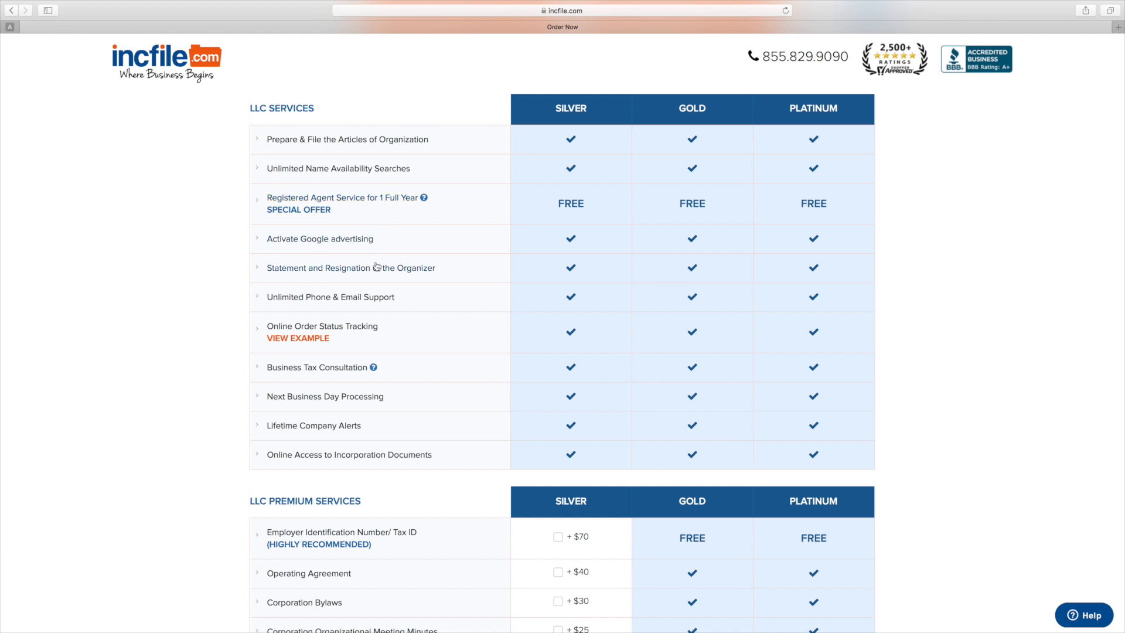
{"action": "scroll", "coordinate": [367, 312], "scroll_direction": "down", "scroll_amount": 5}
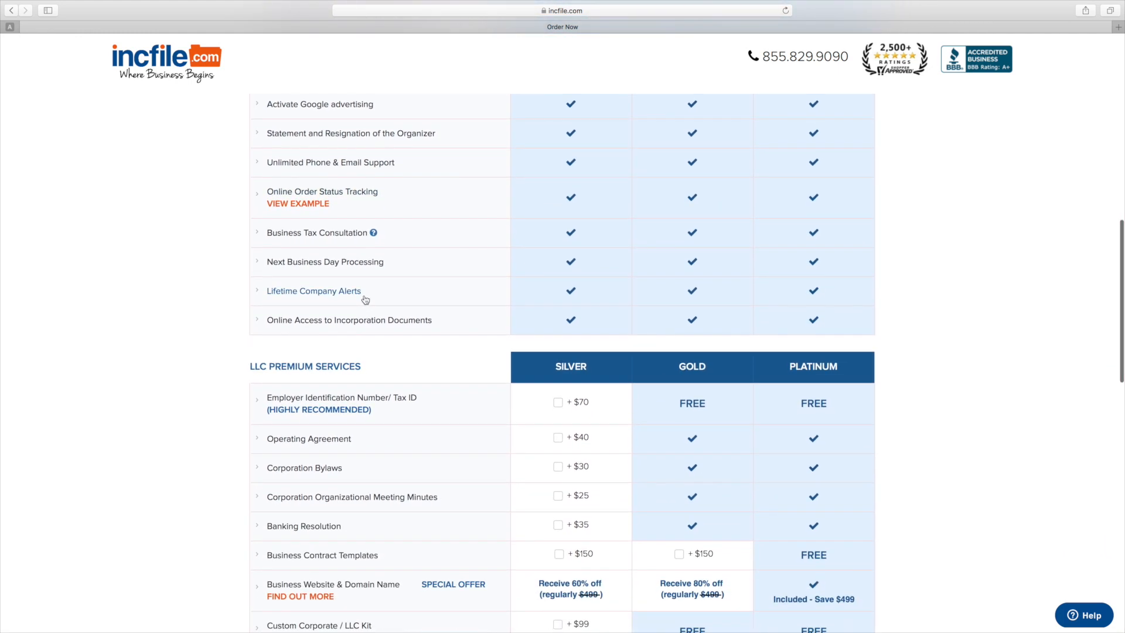
{"action": "scroll", "coordinate": [394, 287], "scroll_direction": "up", "scroll_amount": 15}
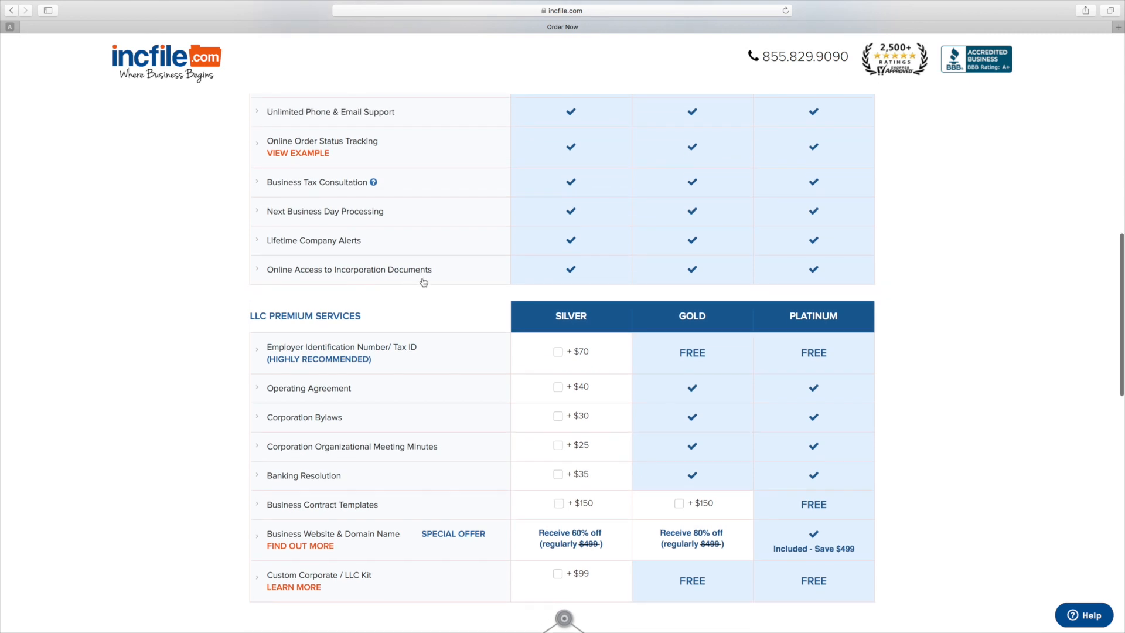
{"action": "scroll", "coordinate": [574, 266], "scroll_direction": "down", "scroll_amount": 1}
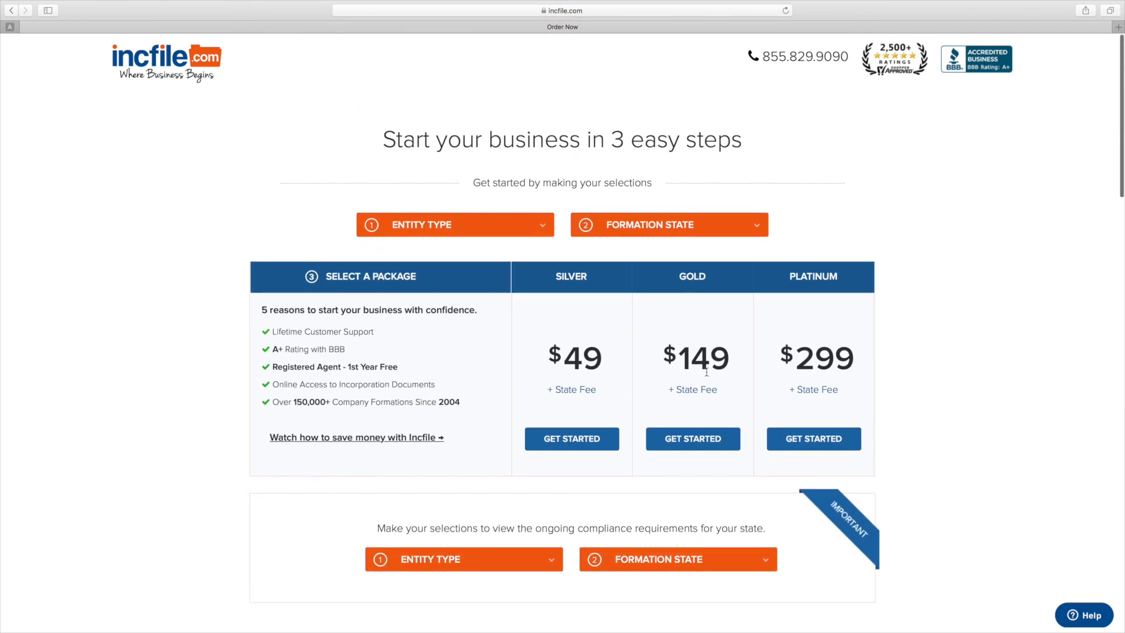
{"action": "scroll", "coordinate": [670, 400], "scroll_direction": "down", "scroll_amount": 15}
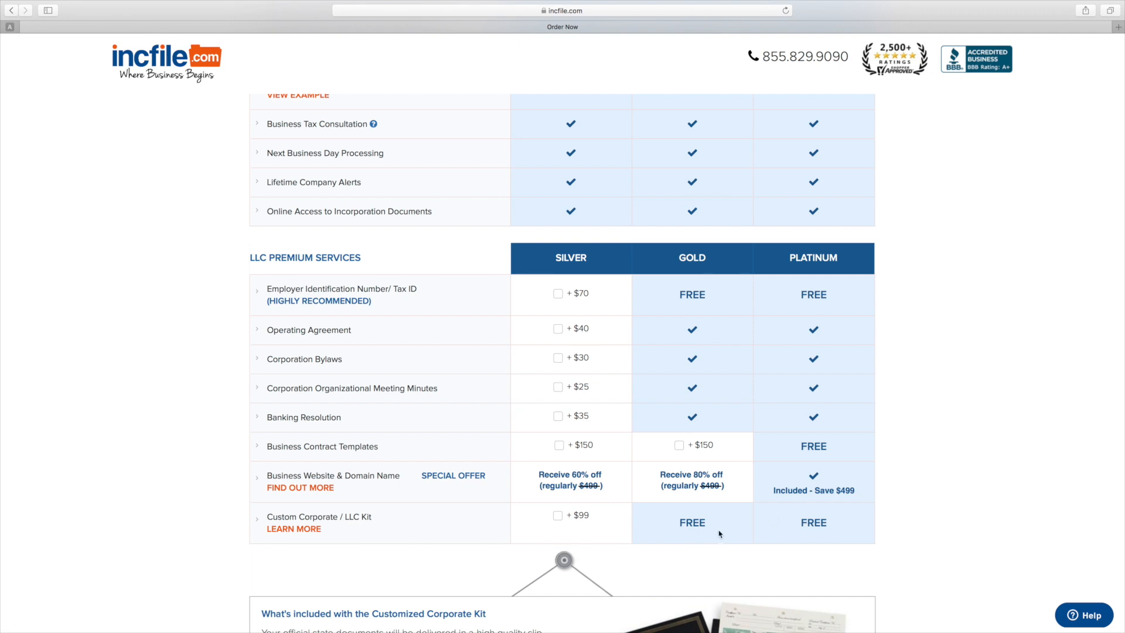
{"action": "scroll", "coordinate": [728, 508], "scroll_direction": "up", "scroll_amount": 10}
{"action": "scroll", "coordinate": [719, 499], "scroll_direction": "up", "scroll_amount": 5}
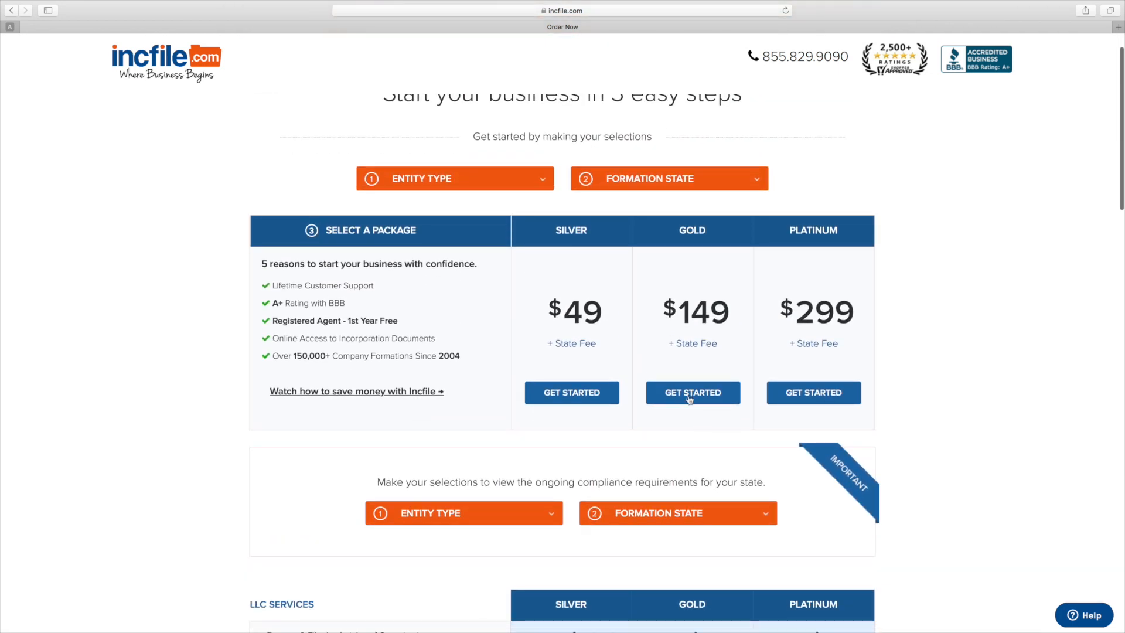
Try to start the Silver package, dismiss the warning, and set the entity type to LLC and formation state to Connecticut
{"action": "left_click", "coordinate": [563, 396]}
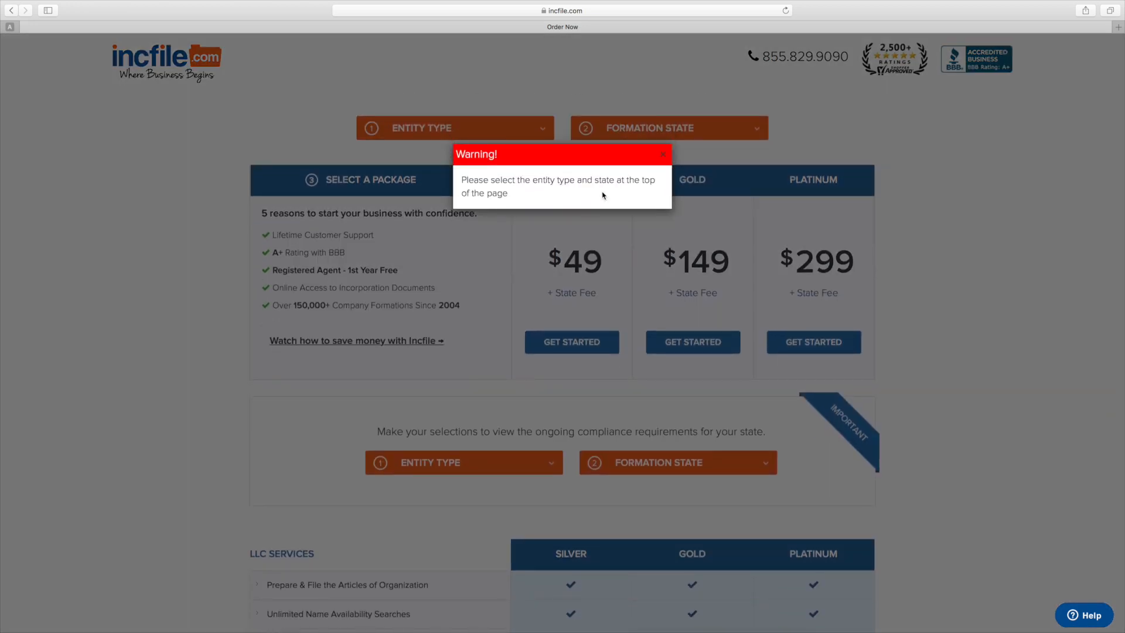
{"action": "left_click", "coordinate": [664, 153]}
{"action": "left_click", "coordinate": [544, 131]}
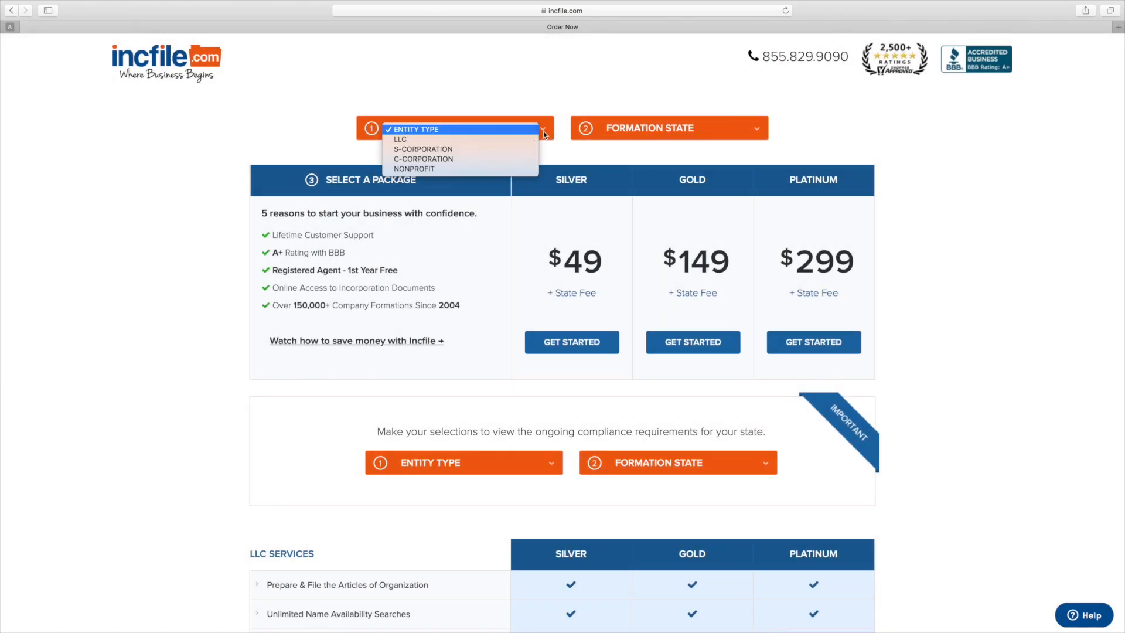
{"action": "left_click", "coordinate": [463, 140]}
{"action": "left_click", "coordinate": [761, 132]}
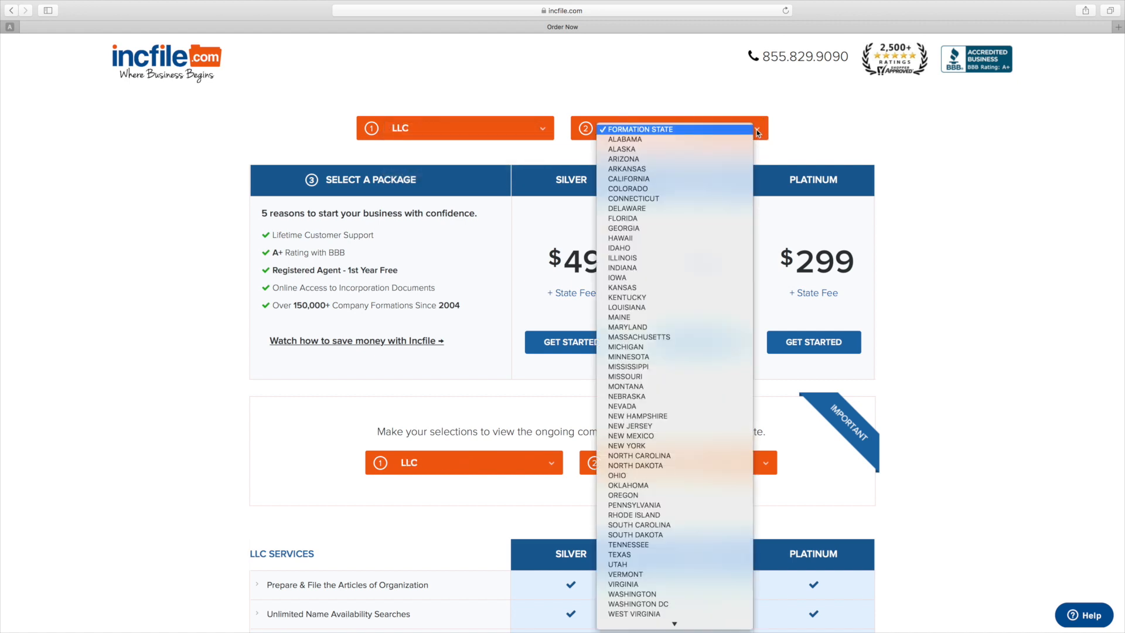
{"action": "left_click", "coordinate": [633, 202]}
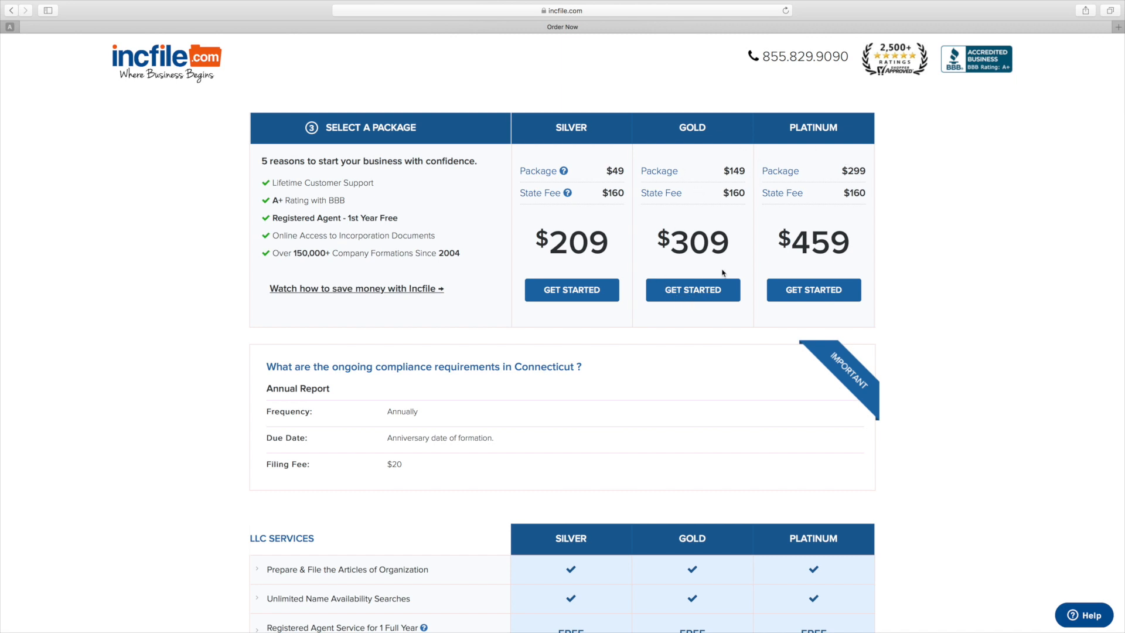
Review the package pricing and services for a Connecticut LLC and get started with the Silver package
{"action": "scroll", "coordinate": [665, 257], "scroll_direction": "down", "scroll_amount": 1}
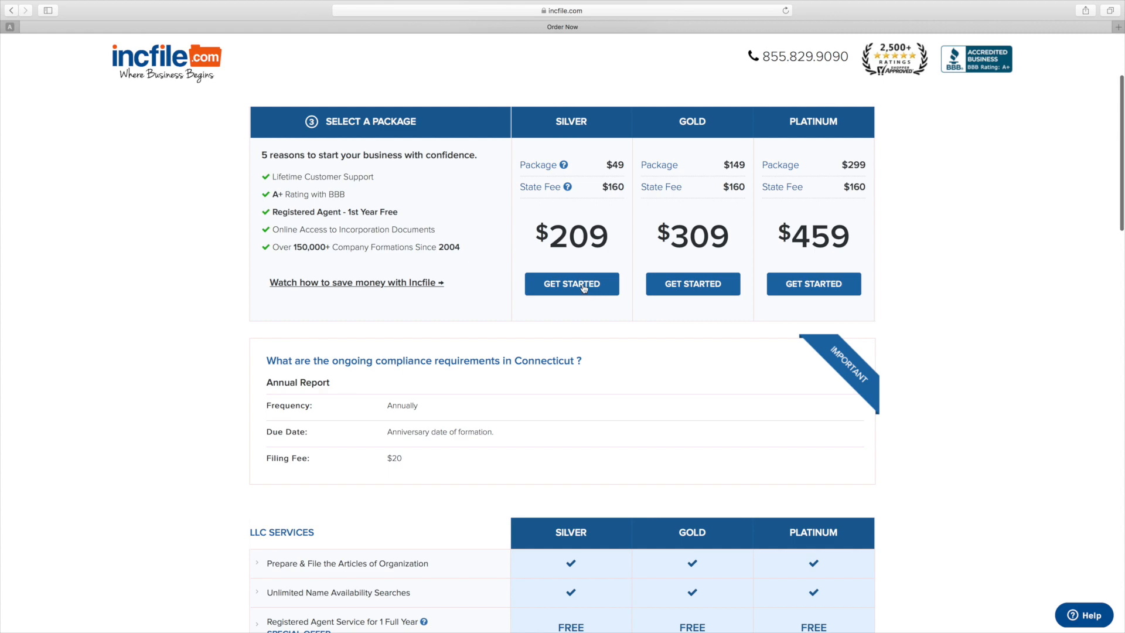
{"action": "scroll", "coordinate": [692, 282], "scroll_direction": "down", "scroll_amount": 10}
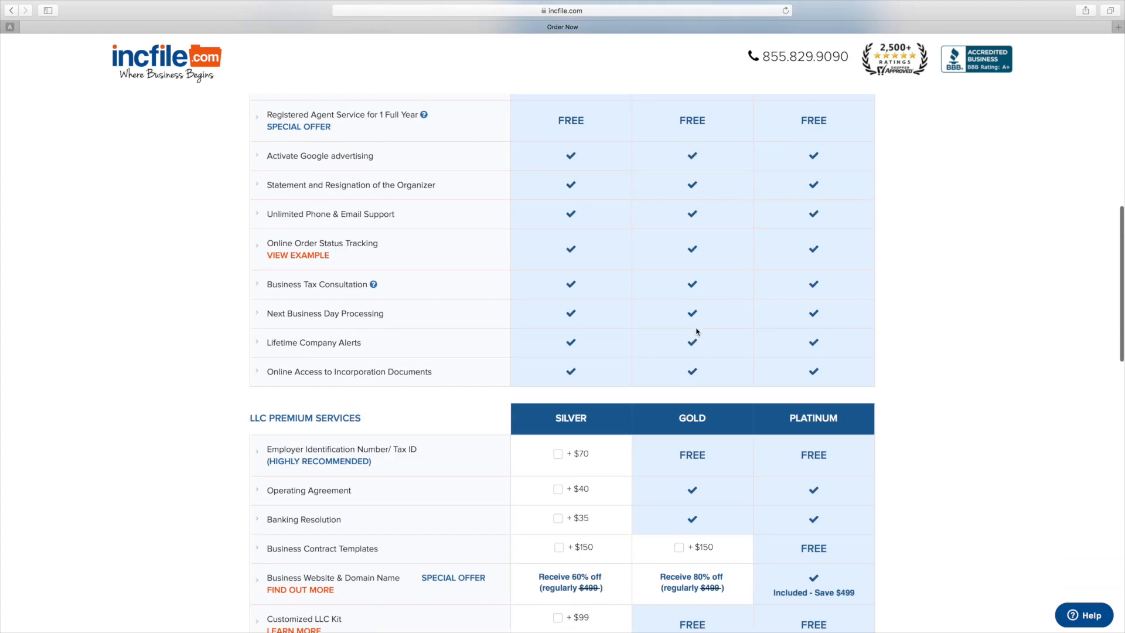
{"action": "scroll", "coordinate": [818, 336], "scroll_direction": "up", "scroll_amount": 10}
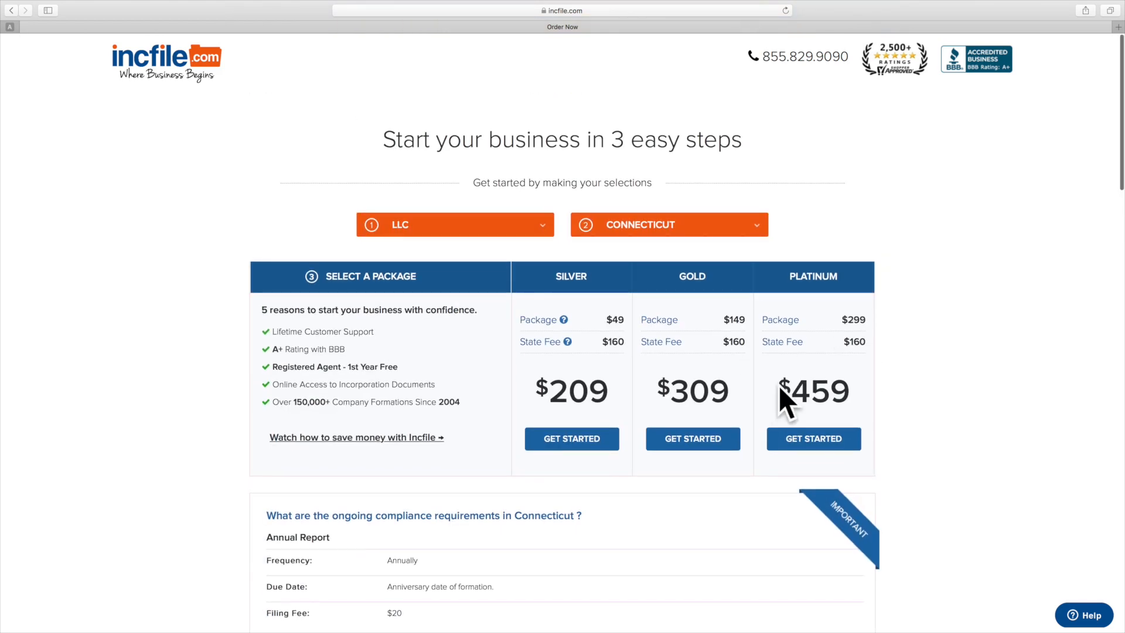
{"action": "scroll", "coordinate": [645, 410], "scroll_direction": "down", "scroll_amount": 2}
{"action": "left_click", "coordinate": [571, 380]}
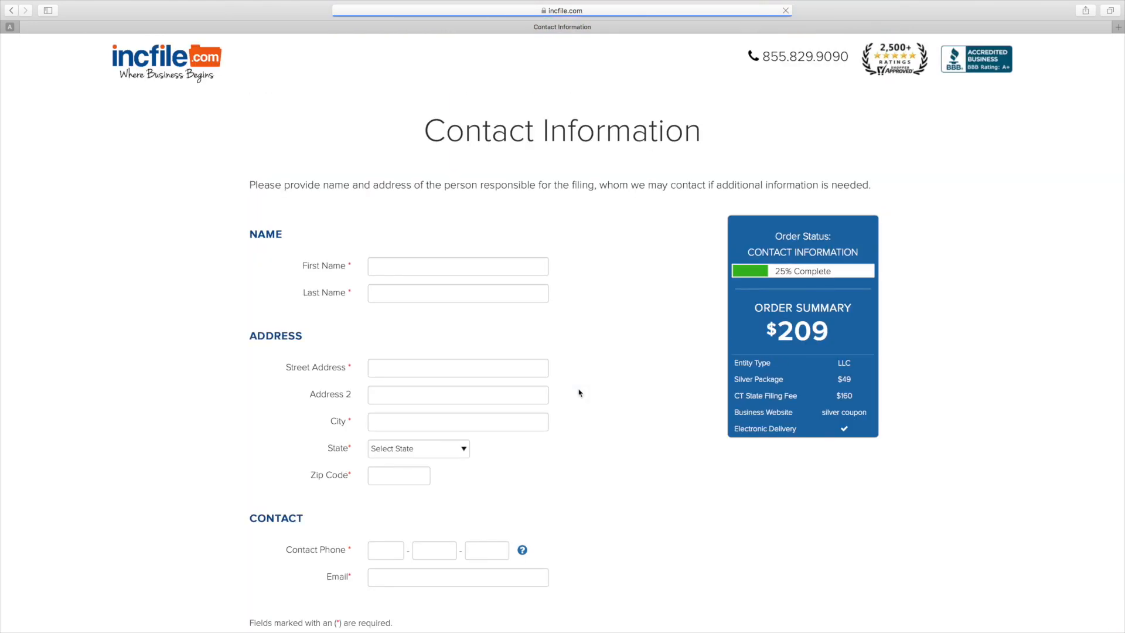
Fill in the contact's name, street address, city, zip code, phone and e-mail, with Connecticut as the state
{"action": "left_click", "coordinate": [468, 264]}
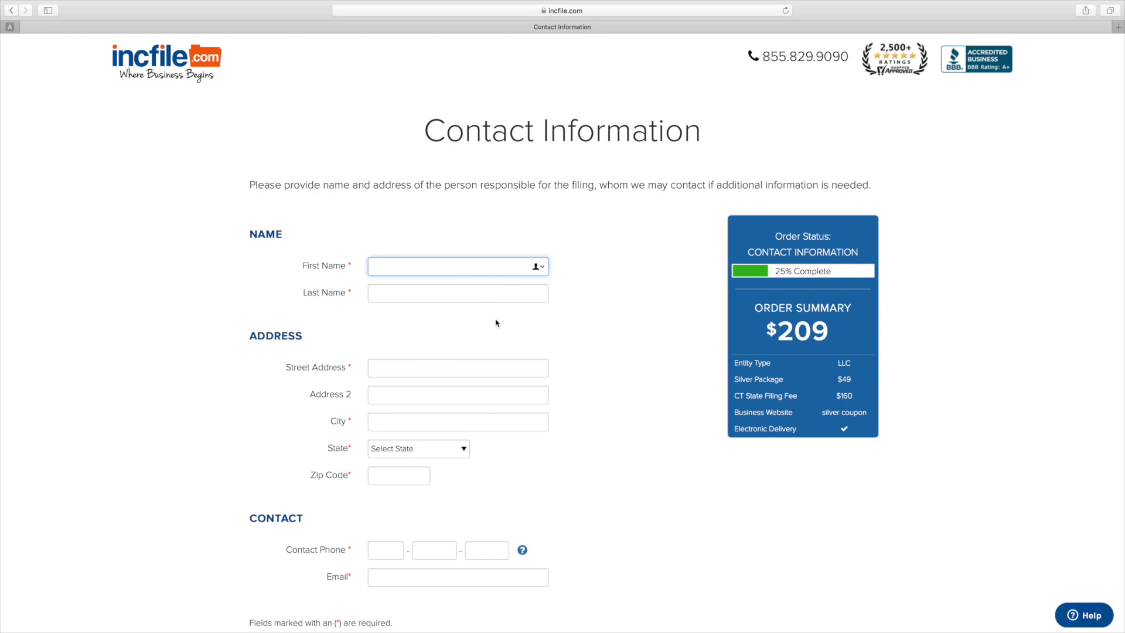
{"action": "scroll", "coordinate": [495, 323], "scroll_direction": "down", "scroll_amount": 3}
{"action": "scroll", "coordinate": [495, 323], "scroll_direction": "up", "scroll_amount": 3}
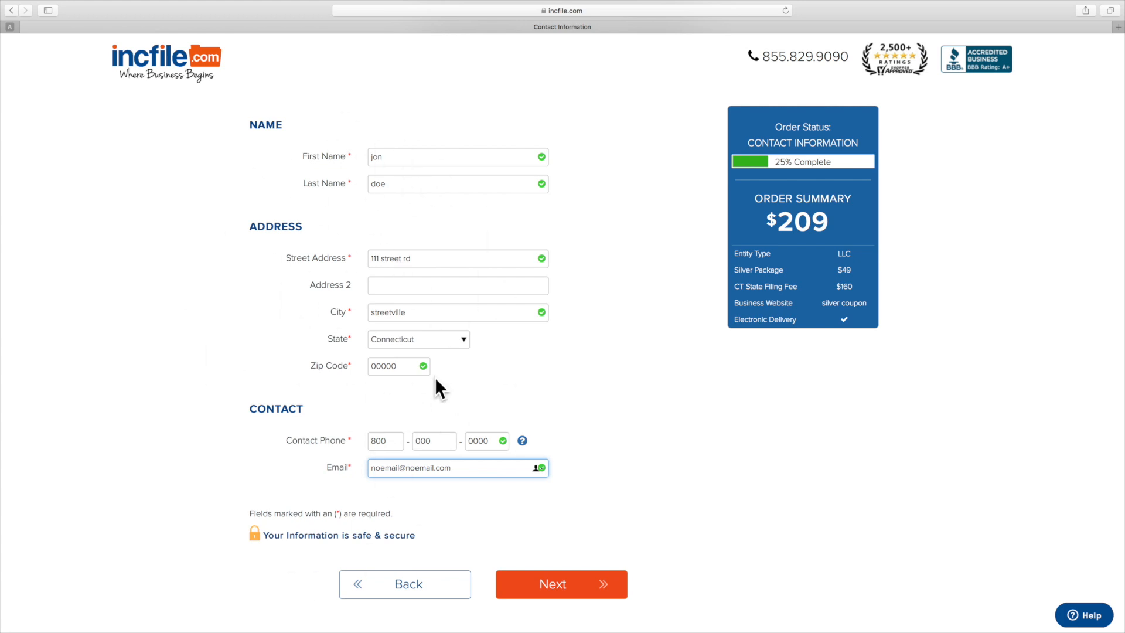
Decline expedited filing by accepting 12 business days plus mailing time, and continue the order
{"action": "scroll", "coordinate": [532, 464], "scroll_direction": "down", "scroll_amount": 2}
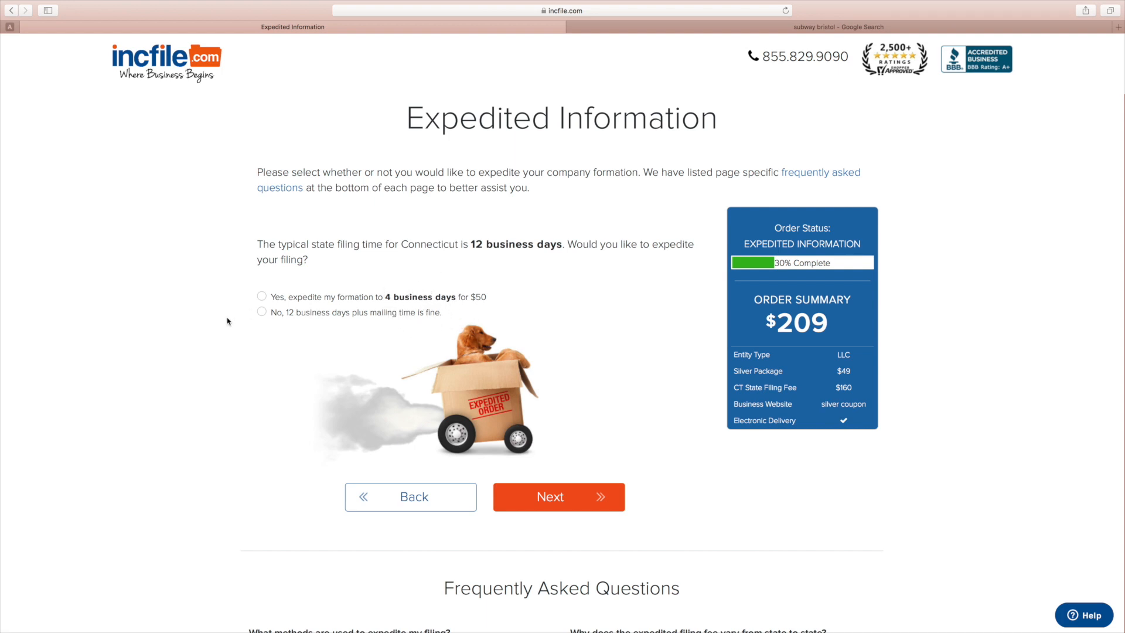
{"action": "left_click", "coordinate": [261, 312]}
{"action": "left_click", "coordinate": [598, 506]}
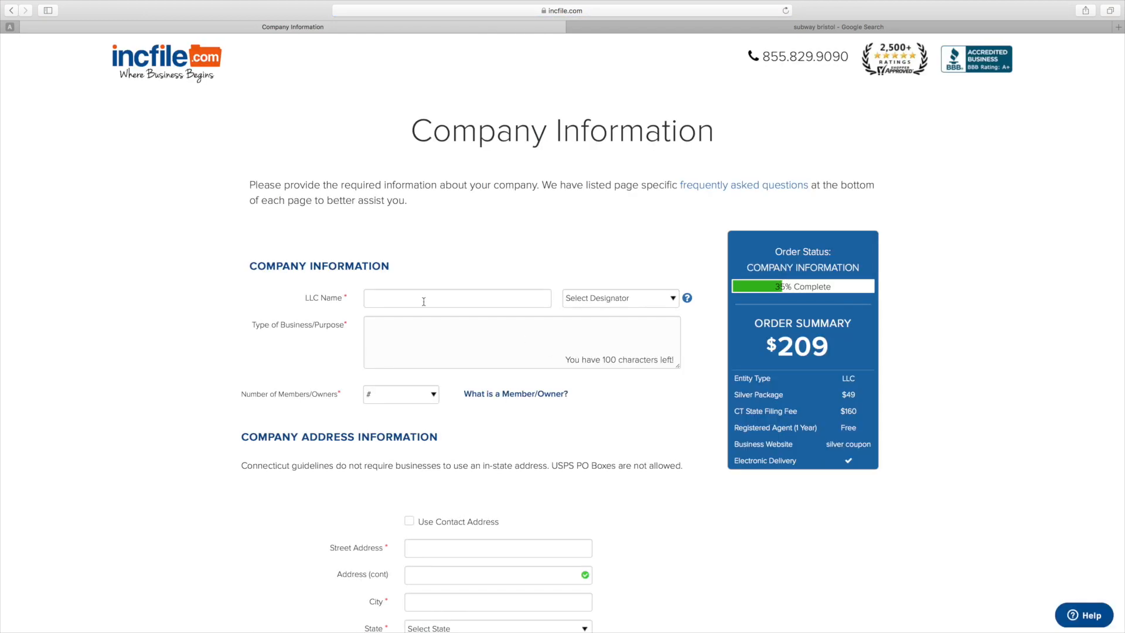
{"action": "left_click", "coordinate": [424, 301]}
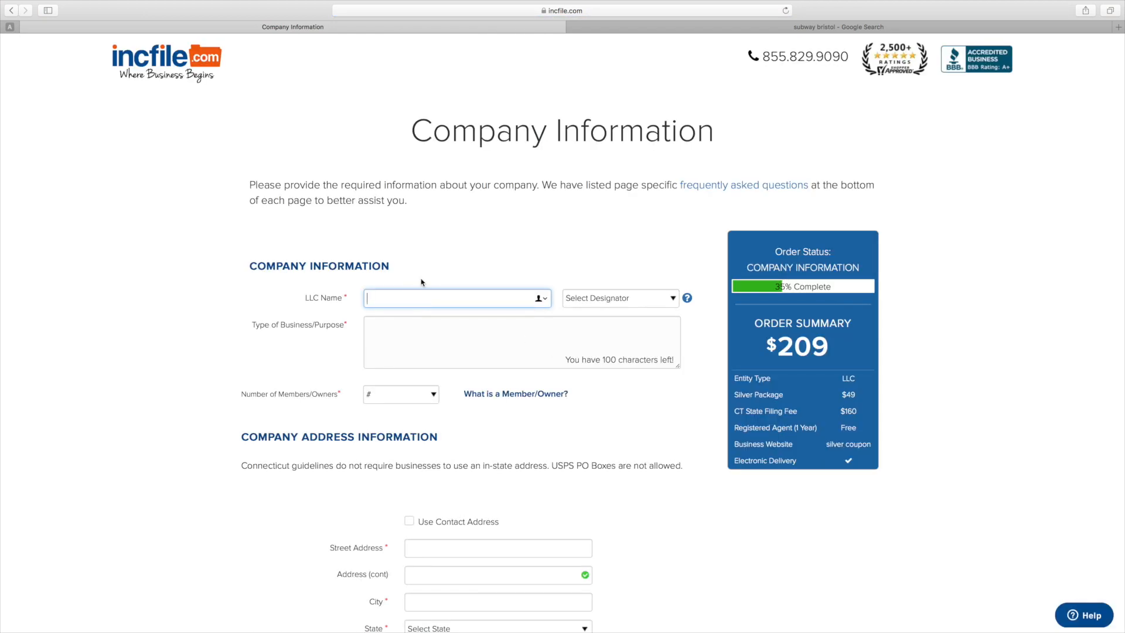
{"action": "left_click", "coordinate": [656, 298]}
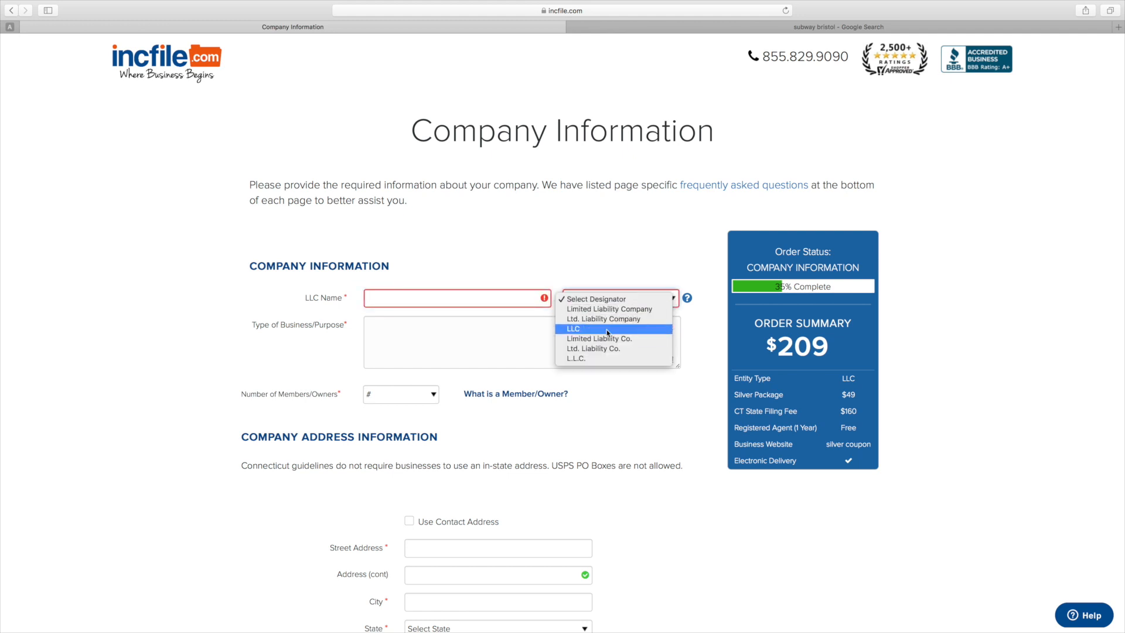
{"action": "left_click", "coordinate": [631, 178]}
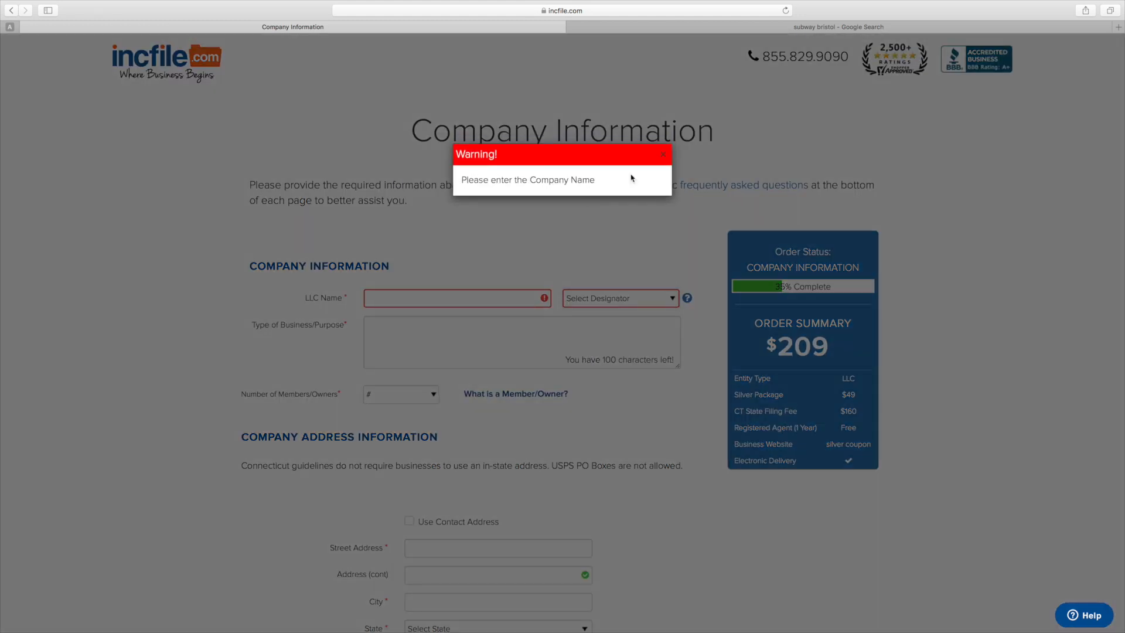
{"action": "left_click", "coordinate": [663, 154]}
Enter "fiction company" as the LLC name and choose LLC as its designator
{"action": "left_click", "coordinate": [392, 301]}
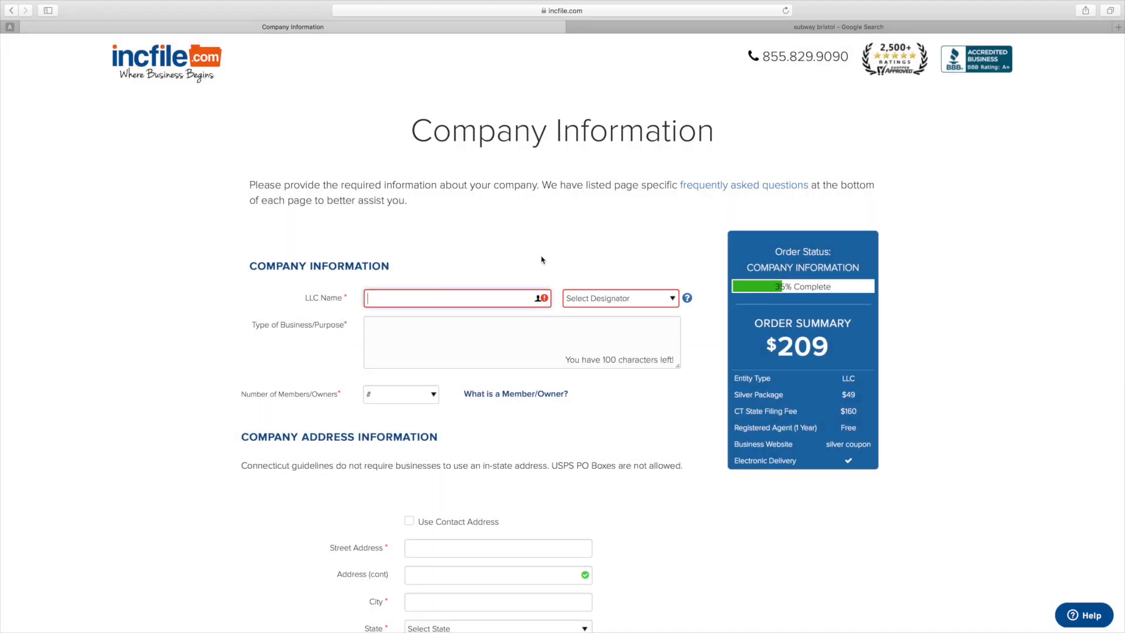
{"action": "type", "text": "fiction"}
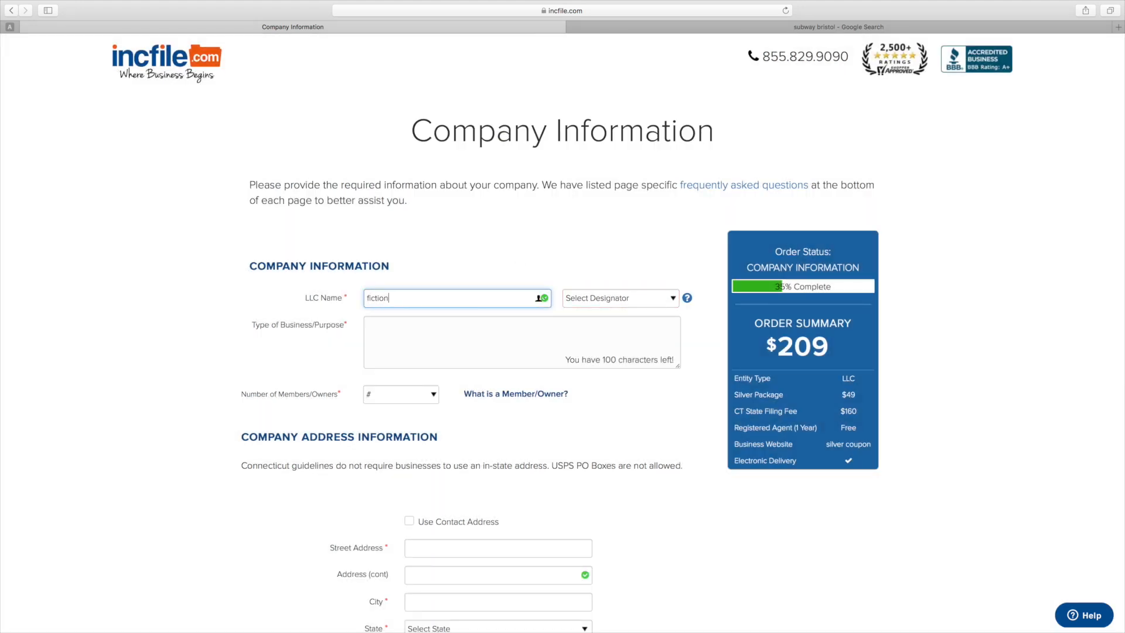
{"action": "type", "text": " company"}
{"action": "left_click", "coordinate": [609, 299]}
{"action": "left_click", "coordinate": [586, 329]}
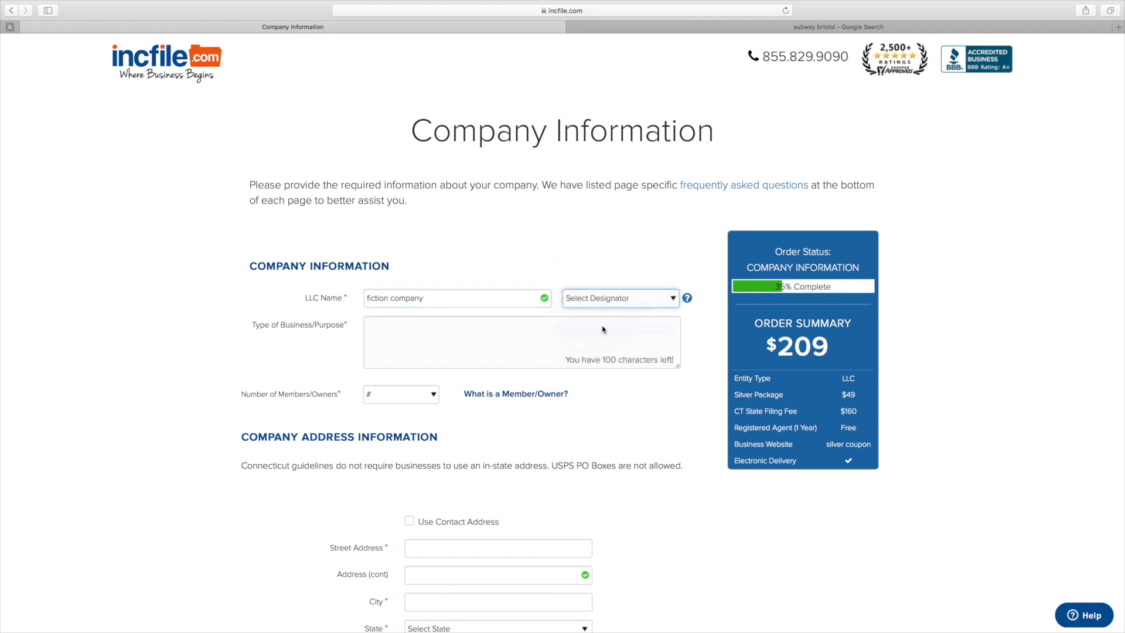
Remove the space from the LLC name so it reads "fictioncompany"
{"action": "scroll", "coordinate": [539, 359], "scroll_direction": "down", "scroll_amount": 3}
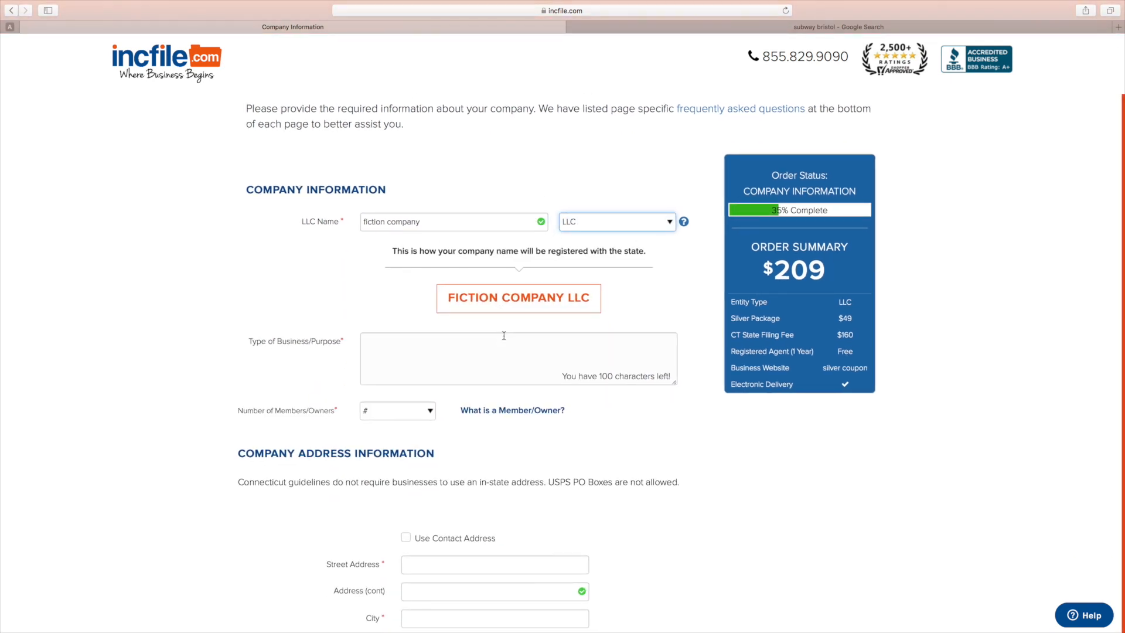
{"action": "left_click", "coordinate": [389, 223]}
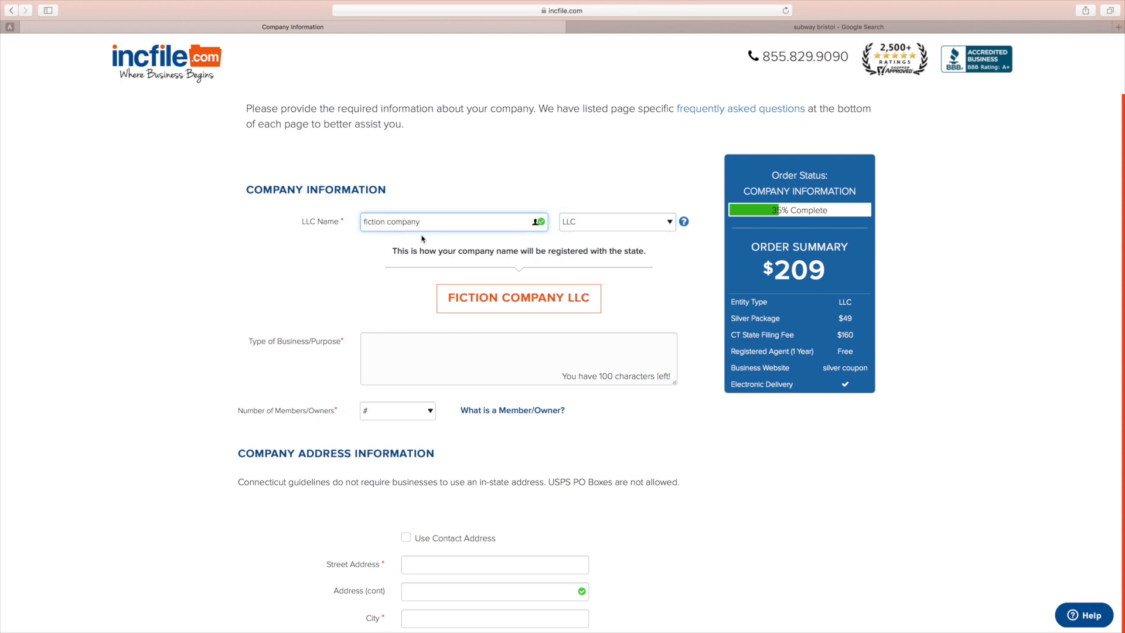
{"action": "key", "text": "BackSpace"}
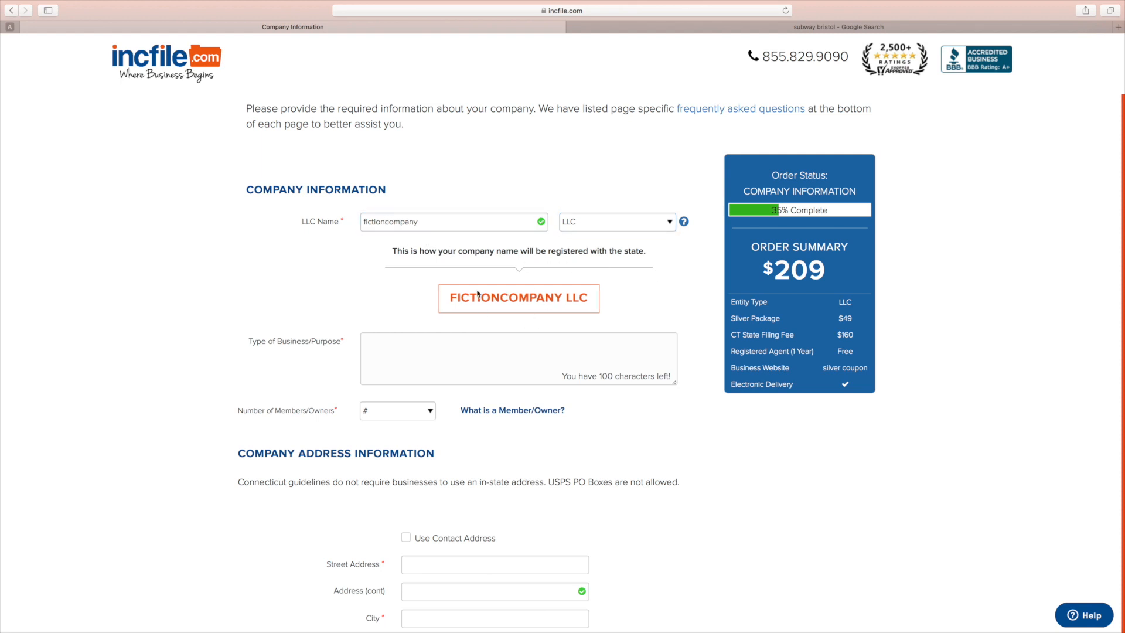
{"action": "left_click_drag", "start_coordinate": [450, 299], "coordinate": [597, 301]}
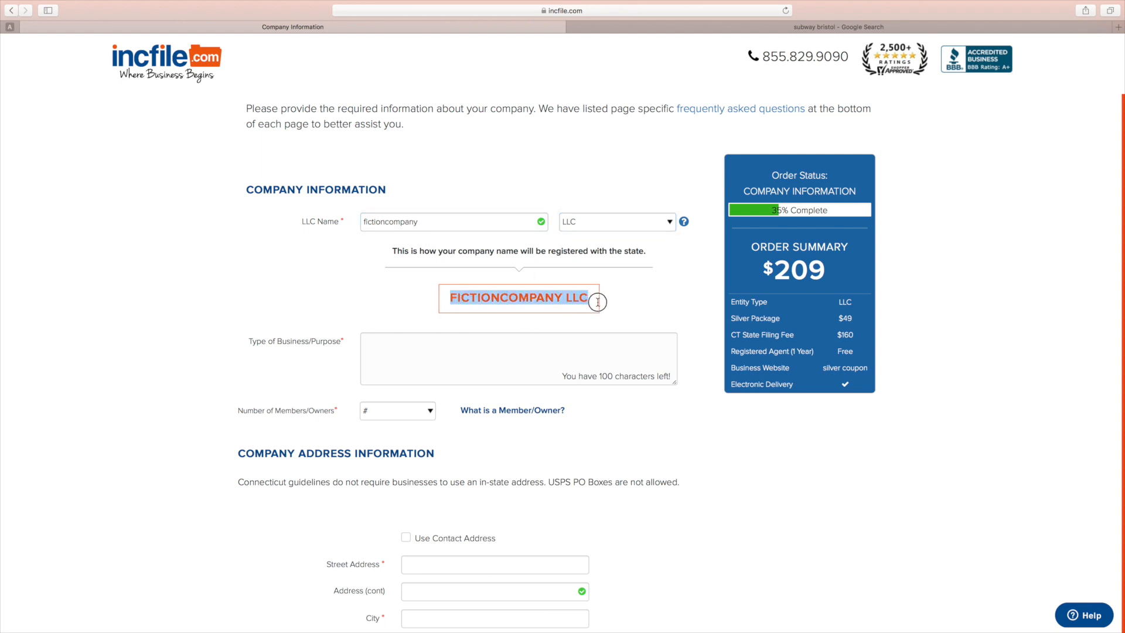
{"action": "left_click", "coordinate": [597, 301]}
{"action": "left_click_drag", "start_coordinate": [453, 299], "coordinate": [667, 304]}
{"action": "left_click", "coordinate": [645, 306]}
{"action": "left_click_drag", "start_coordinate": [585, 298], "coordinate": [450, 300]}
{"action": "left_click", "coordinate": [613, 299]}
Enter "ecommerce" as the type of business and set the number of members/owners to 1
{"action": "left_click", "coordinate": [457, 351]}
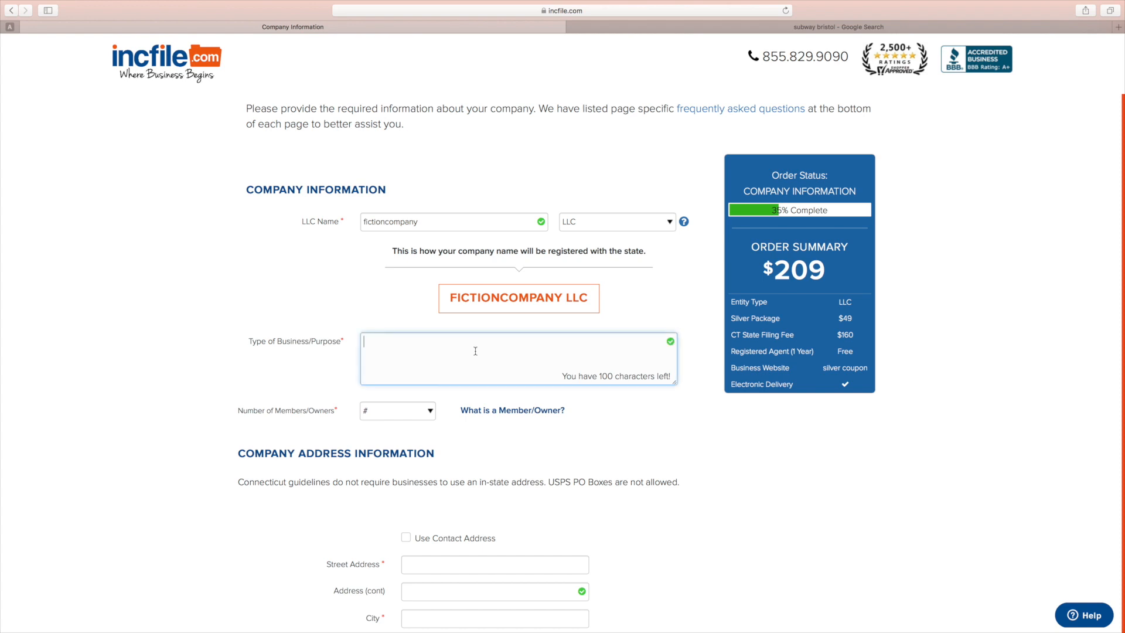
{"action": "type", "text": "ecommerce"}
{"action": "left_click", "coordinate": [375, 416]}
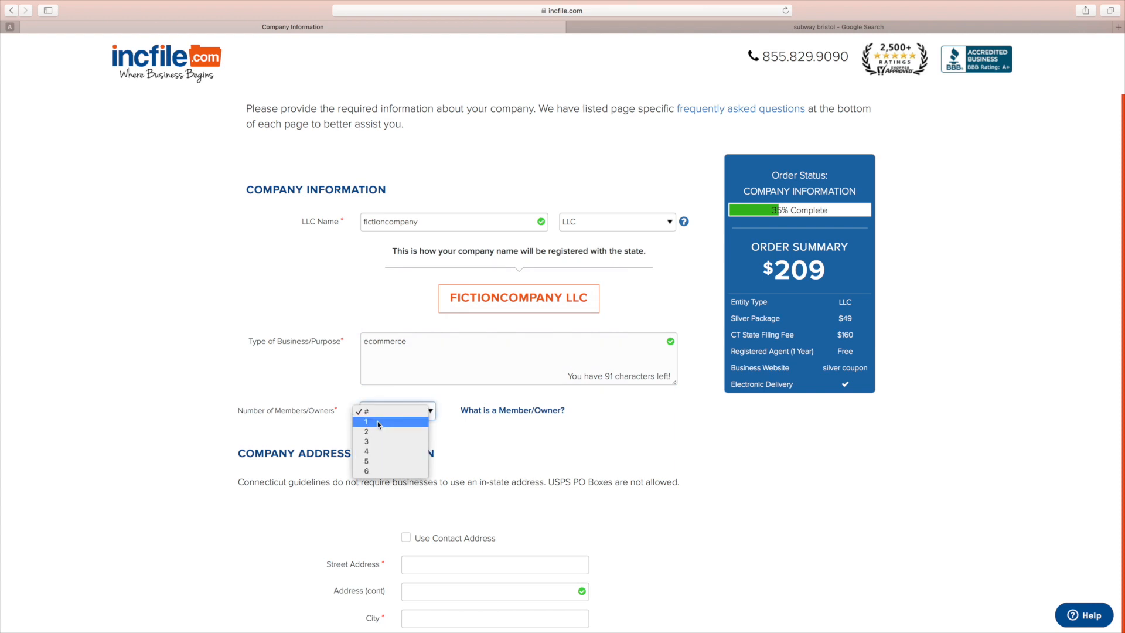
{"action": "left_click", "coordinate": [379, 422]}
Use the contact address as the company address, keep the mailing address the same, and continue the order
{"action": "scroll", "coordinate": [434, 386], "scroll_direction": "down", "scroll_amount": 5}
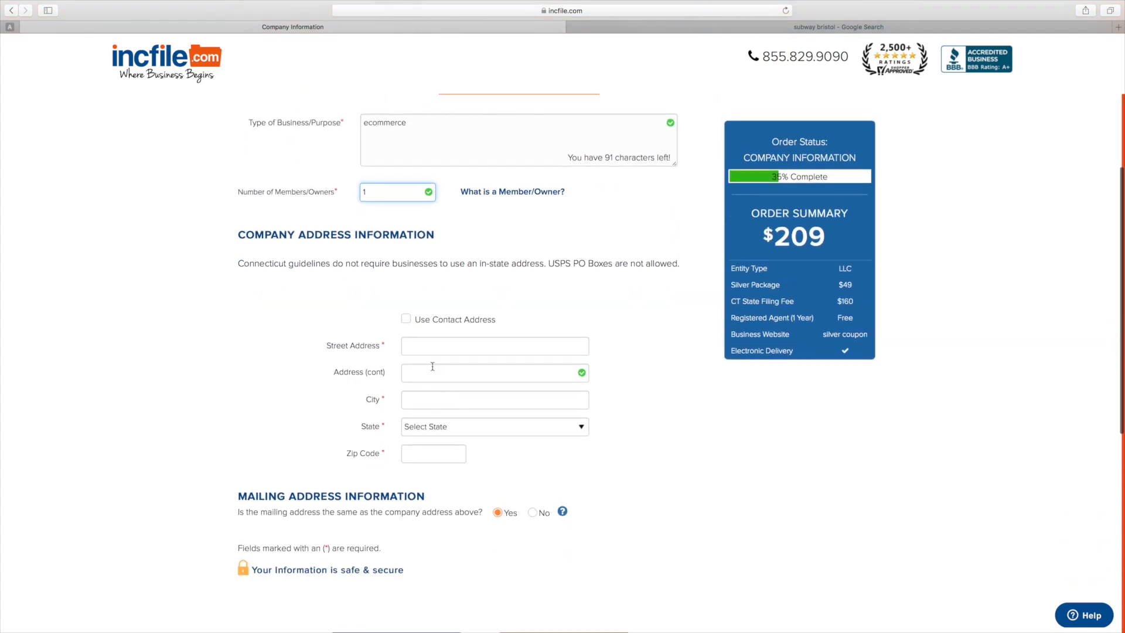
{"action": "left_click", "coordinate": [405, 319]}
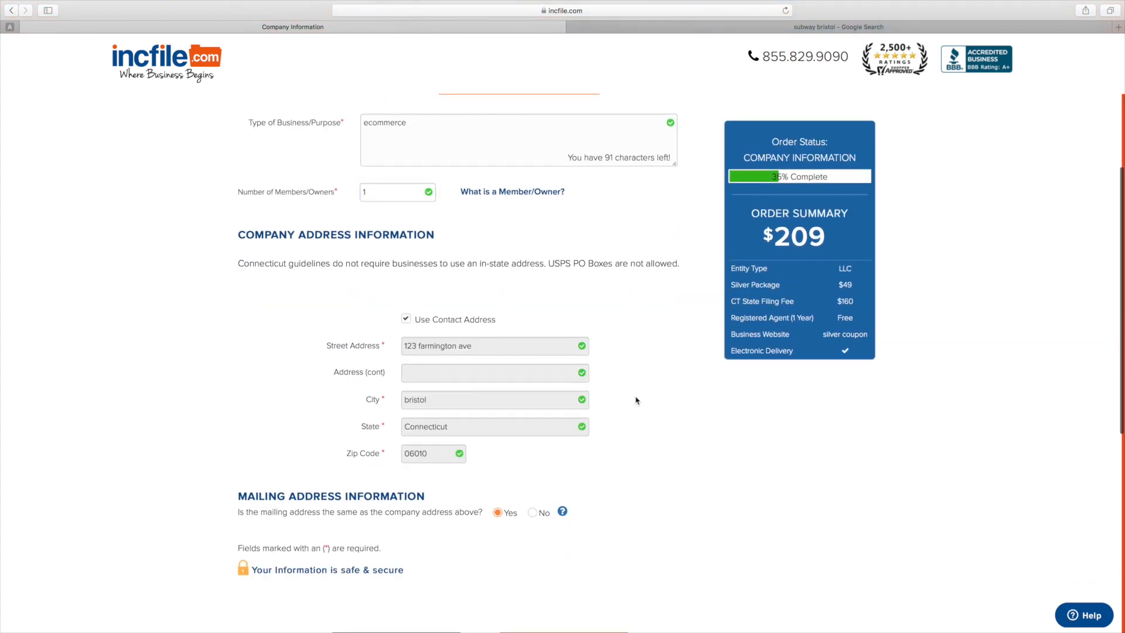
{"action": "scroll", "coordinate": [635, 397], "scroll_direction": "down", "scroll_amount": 2}
{"action": "scroll", "coordinate": [557, 281], "scroll_direction": "down", "scroll_amount": 3}
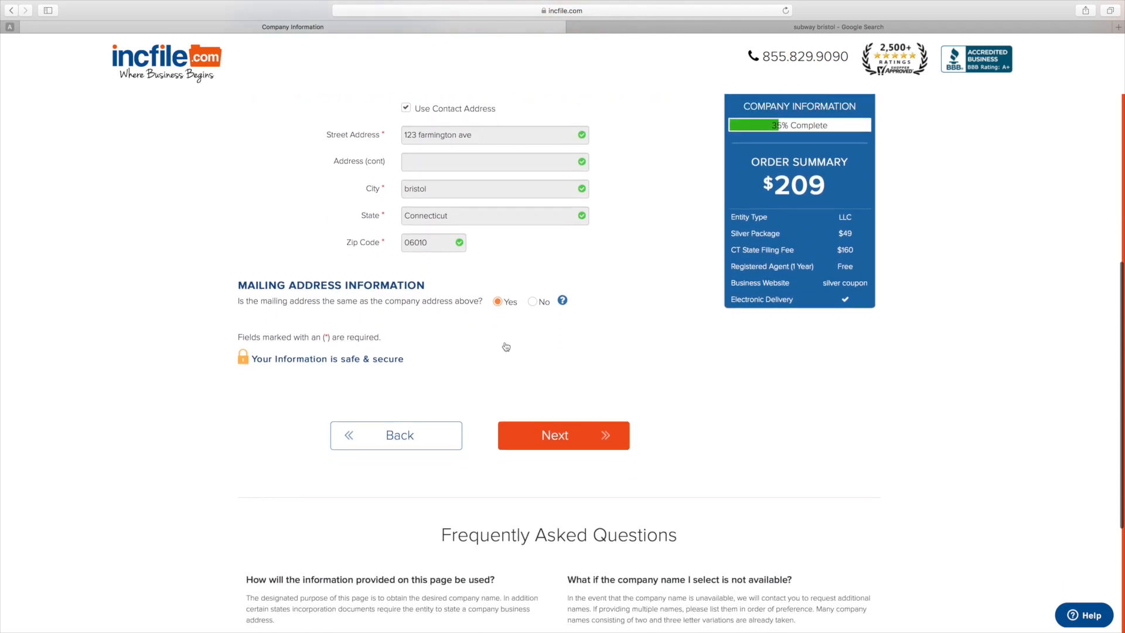
{"action": "left_click", "coordinate": [566, 437]}
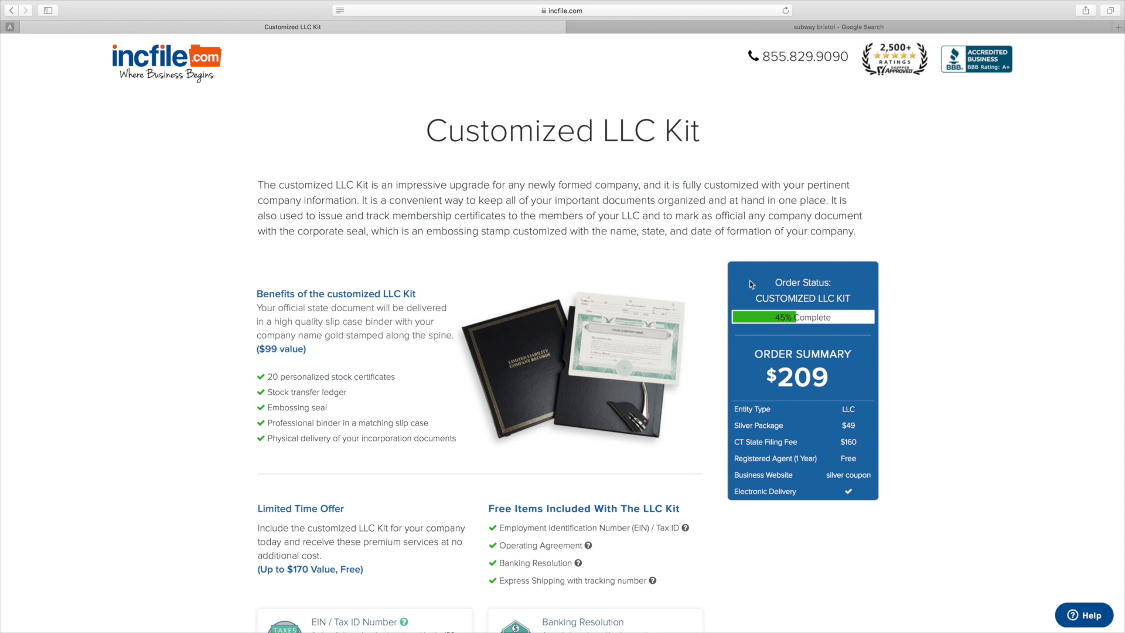
Pass on the $99 customized LLC kit and bonus offer
{"action": "scroll", "coordinate": [493, 390], "scroll_direction": "down", "scroll_amount": 4}
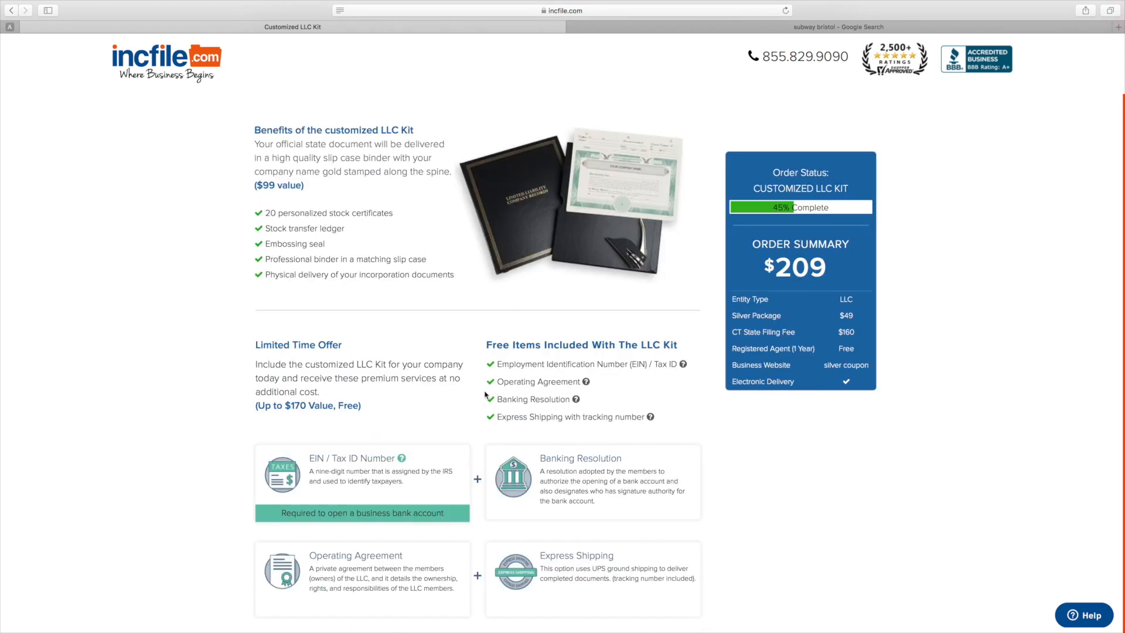
{"action": "scroll", "coordinate": [488, 359], "scroll_direction": "down", "scroll_amount": 5}
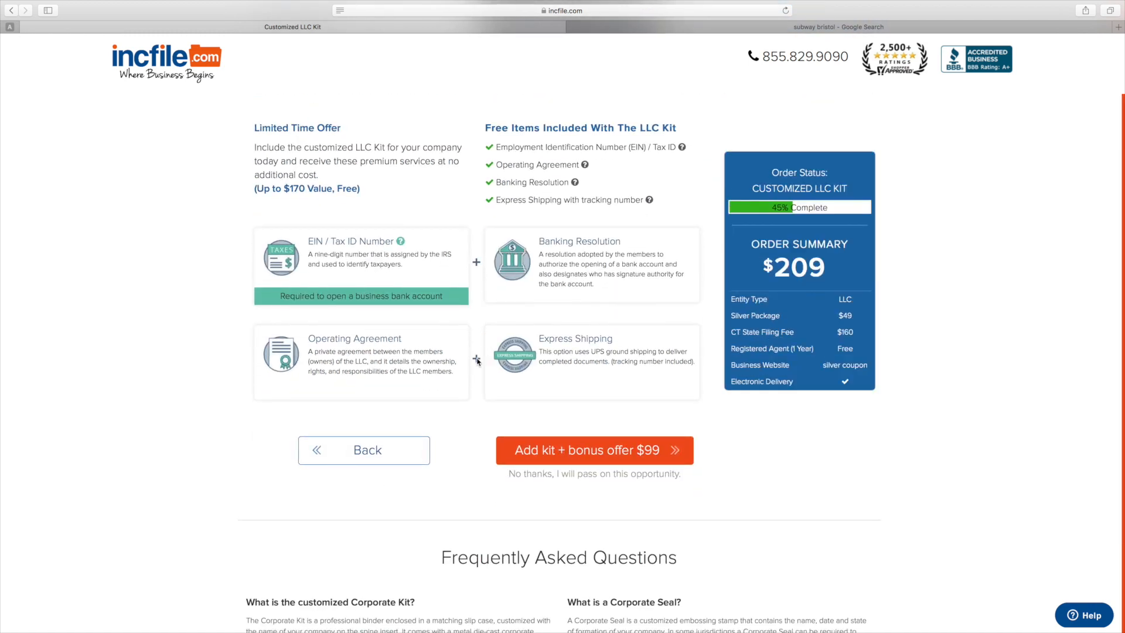
{"action": "left_click", "coordinate": [577, 476]}
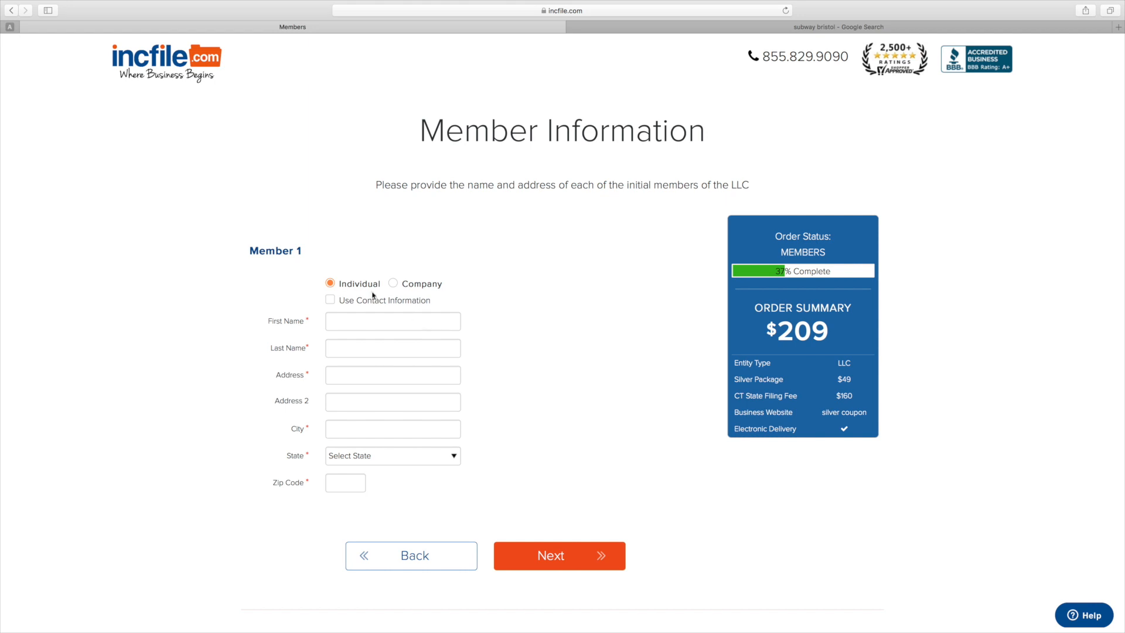
Fill in Member 1 as an individual using the contact information, and continue the order
{"action": "left_click", "coordinate": [331, 300]}
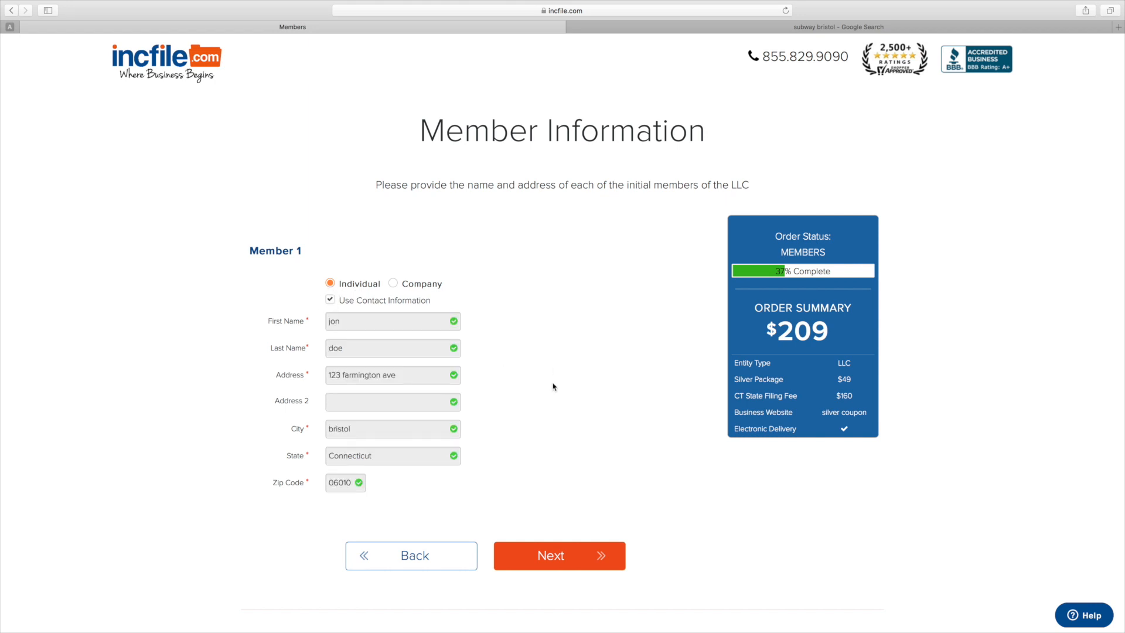
{"action": "scroll", "coordinate": [563, 410], "scroll_direction": "down", "scroll_amount": 3}
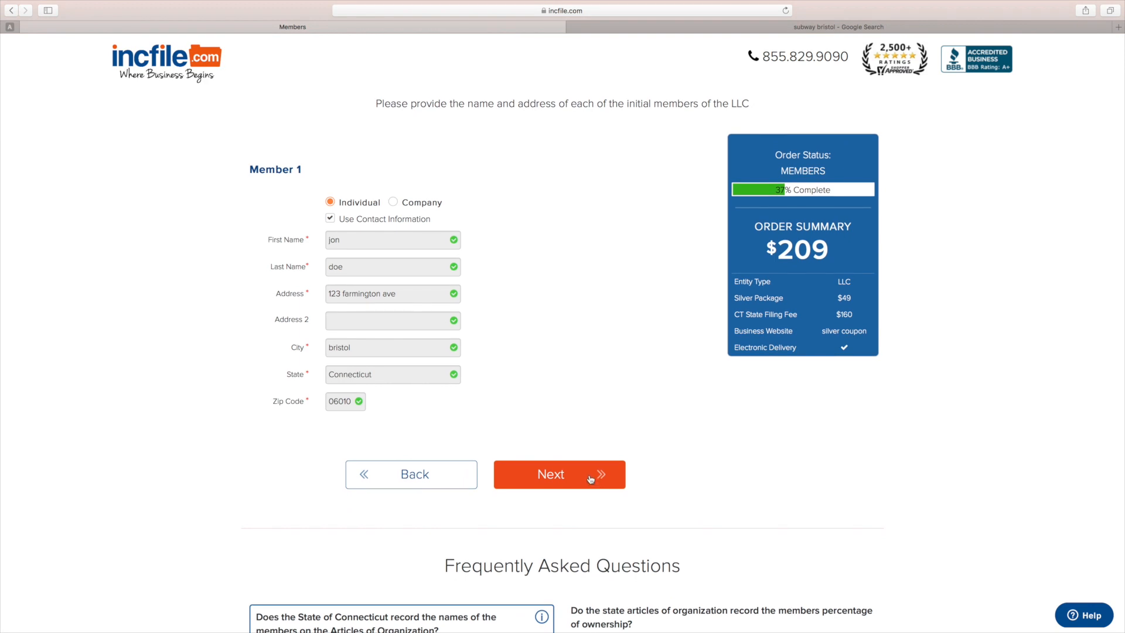
{"action": "left_click", "coordinate": [589, 476]}
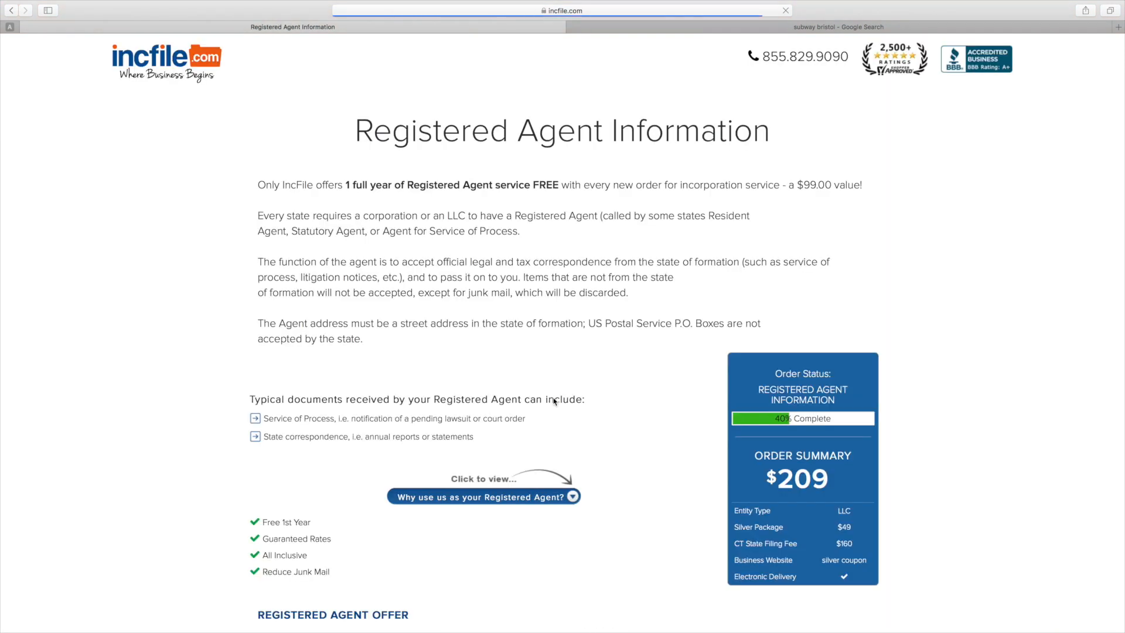
Read the registered agent information, accept the free first-year Registered Agent service, and continue the order
{"action": "scroll", "coordinate": [583, 427], "scroll_direction": "down", "scroll_amount": 4}
{"action": "scroll", "coordinate": [583, 427], "scroll_direction": "down", "scroll_amount": 4}
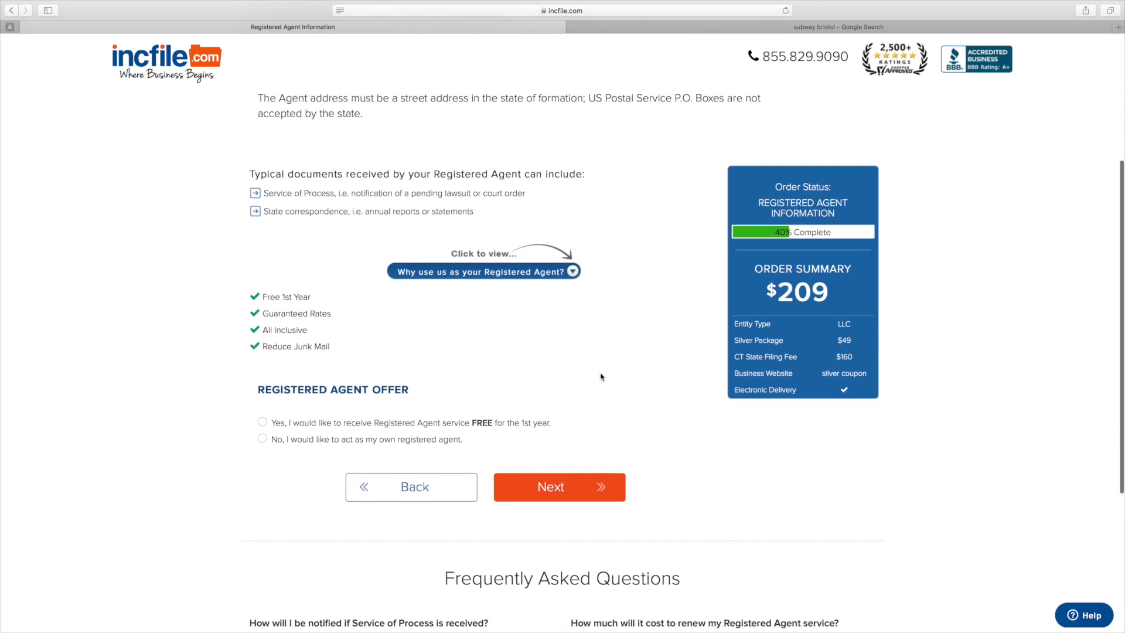
{"action": "scroll", "coordinate": [625, 380], "scroll_direction": "up", "scroll_amount": 8}
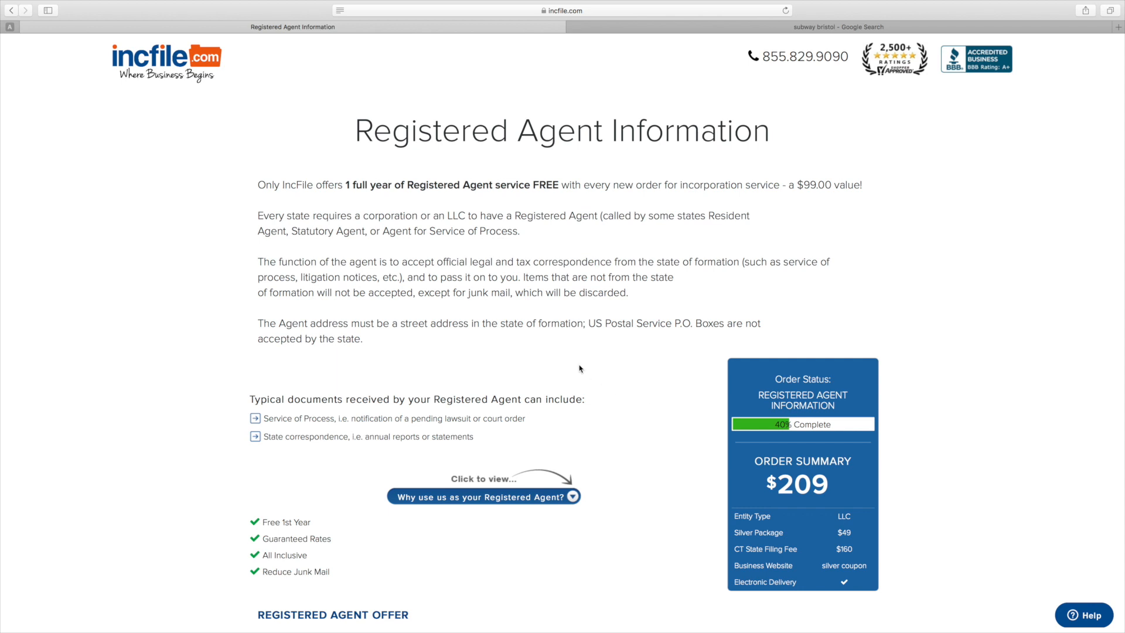
{"action": "scroll", "coordinate": [580, 368], "scroll_direction": "down", "scroll_amount": 3}
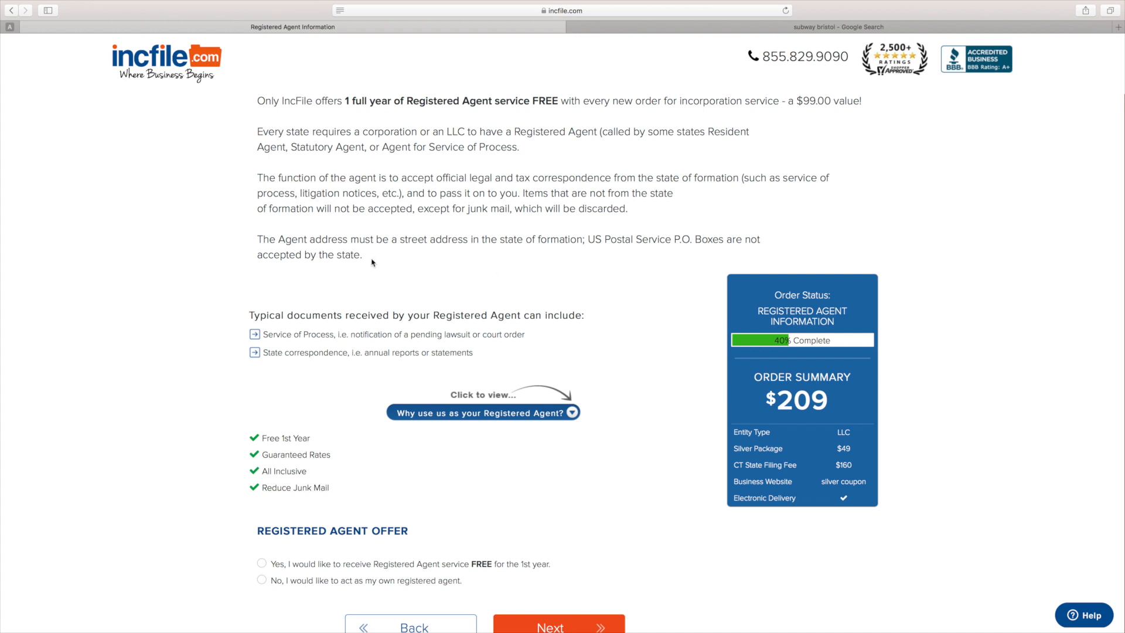
{"action": "scroll", "coordinate": [633, 293], "scroll_direction": "down", "scroll_amount": 5}
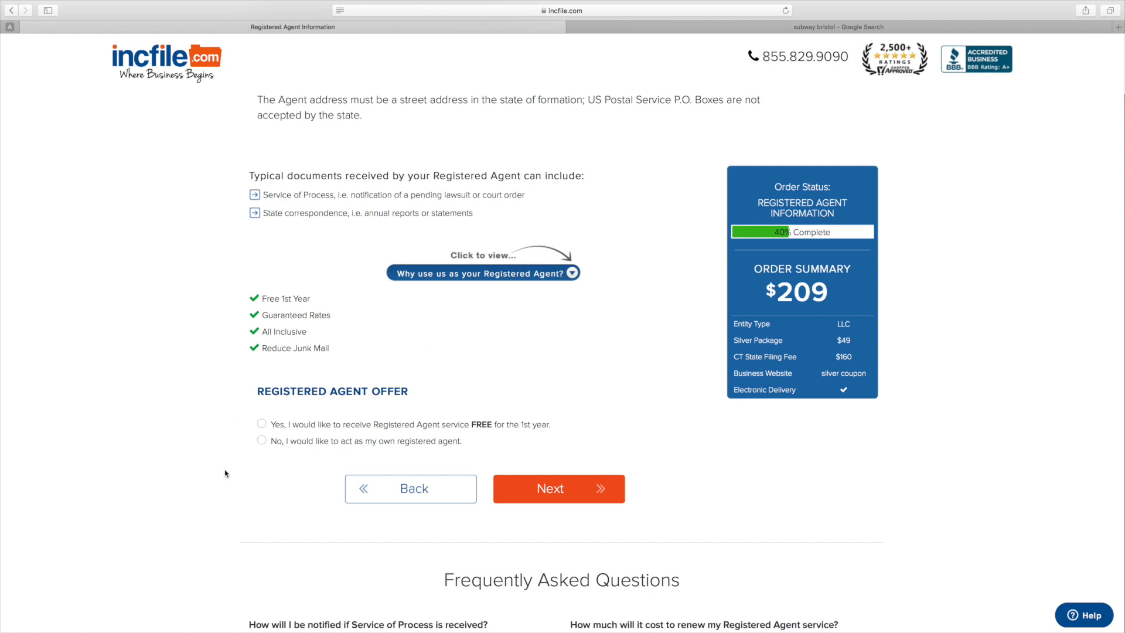
{"action": "left_click", "coordinate": [262, 424]}
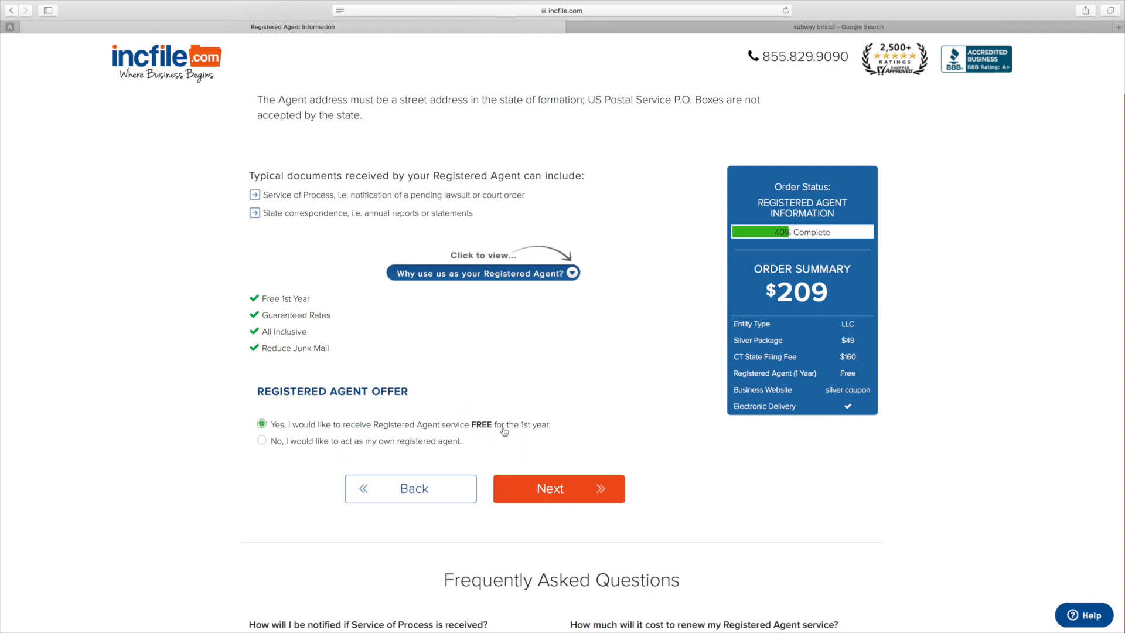
{"action": "left_click", "coordinate": [599, 497]}
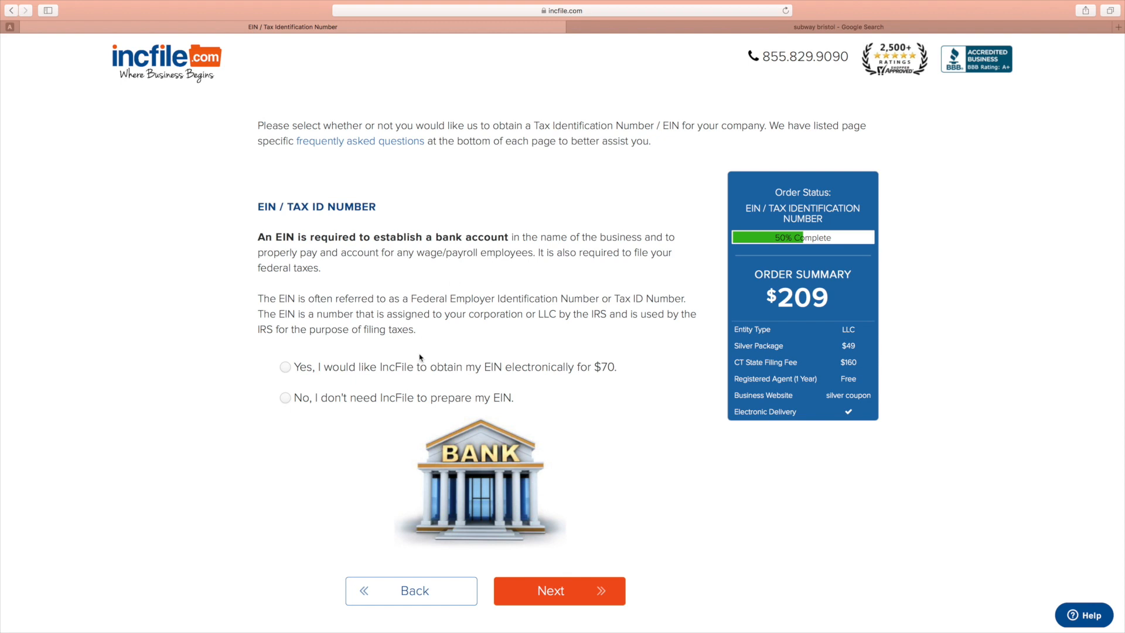
Decline having IncFile prepare the EIN and continue to the business banking page
{"action": "scroll", "coordinate": [478, 338], "scroll_direction": "down", "scroll_amount": 2}
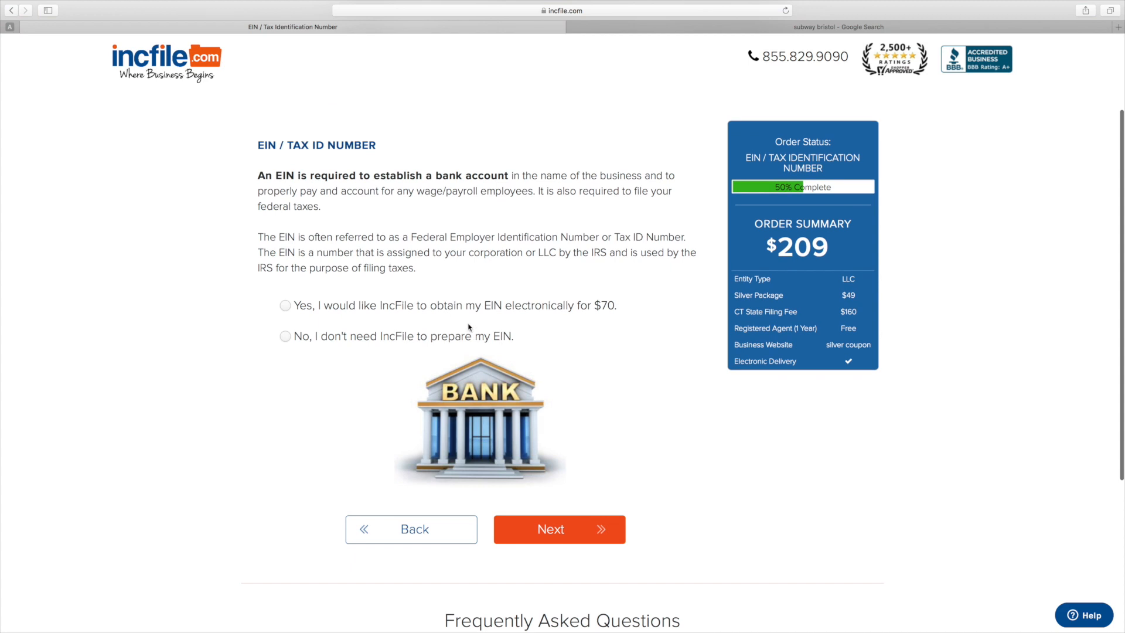
{"action": "left_click", "coordinate": [286, 307]}
{"action": "left_click", "coordinate": [286, 337]}
{"action": "left_click", "coordinate": [287, 338]}
{"action": "left_click_drag", "start_coordinate": [612, 305], "coordinate": [579, 305]}
{"action": "left_click", "coordinate": [612, 339]}
{"action": "scroll", "coordinate": [620, 468], "scroll_direction": "down", "scroll_amount": 2}
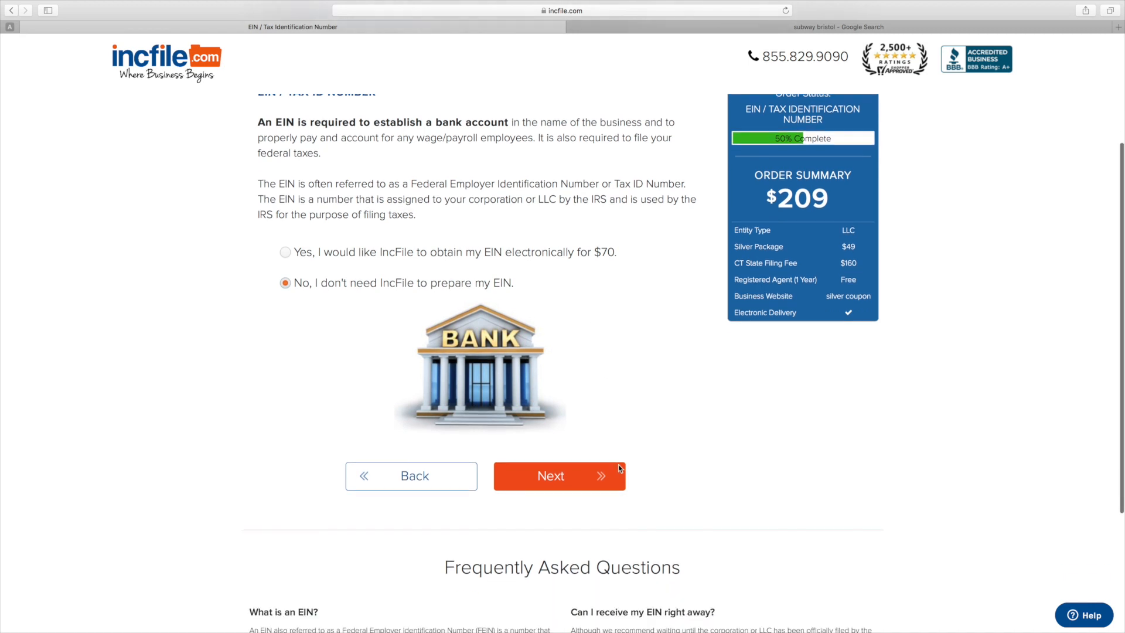
{"action": "scroll", "coordinate": [620, 468], "scroll_direction": "down", "scroll_amount": 1}
{"action": "left_click", "coordinate": [599, 450]}
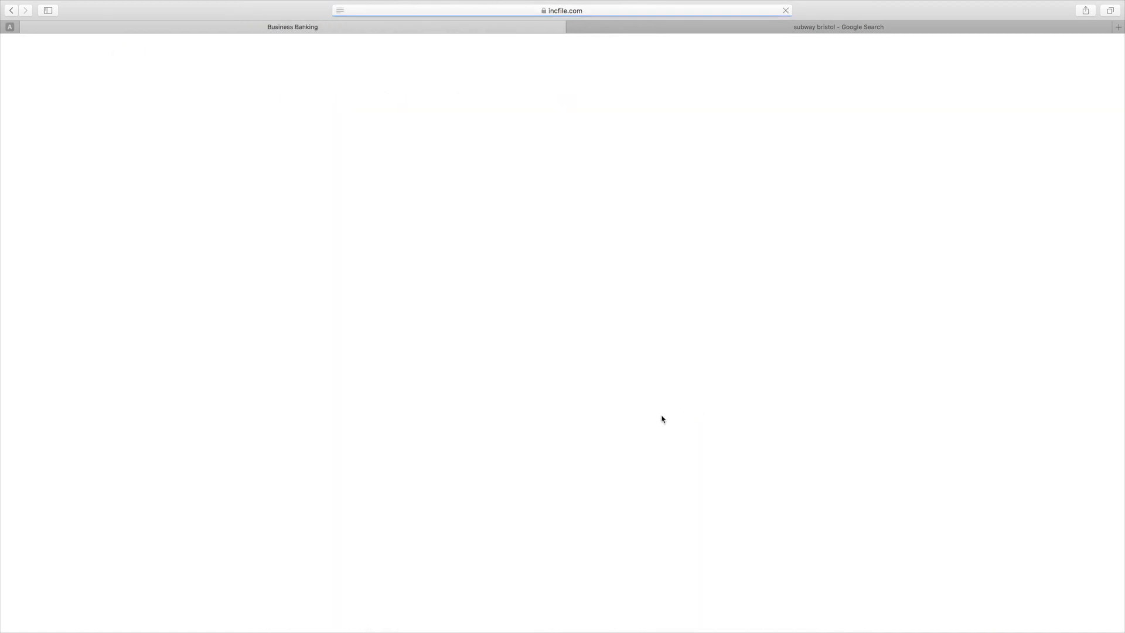
Look over the Bank of America business banking offer, answer "No, not at this time", and continue the order
{"action": "scroll", "coordinate": [627, 387], "scroll_direction": "down", "scroll_amount": 2}
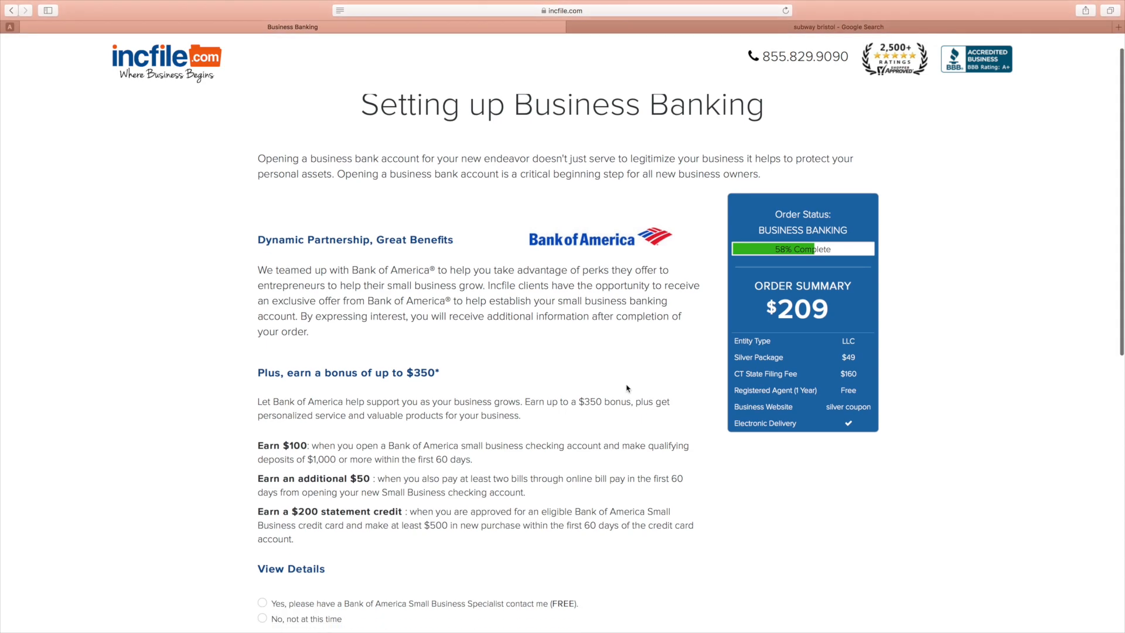
{"action": "scroll", "coordinate": [617, 372], "scroll_direction": "down", "scroll_amount": 4}
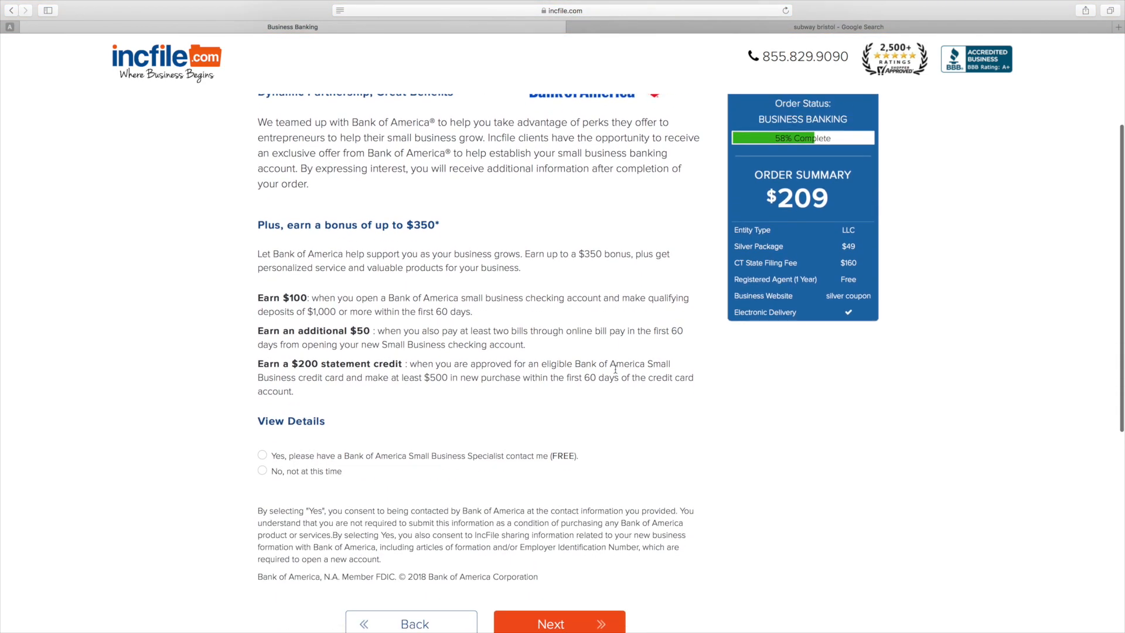
{"action": "scroll", "coordinate": [624, 362], "scroll_direction": "up", "scroll_amount": 4}
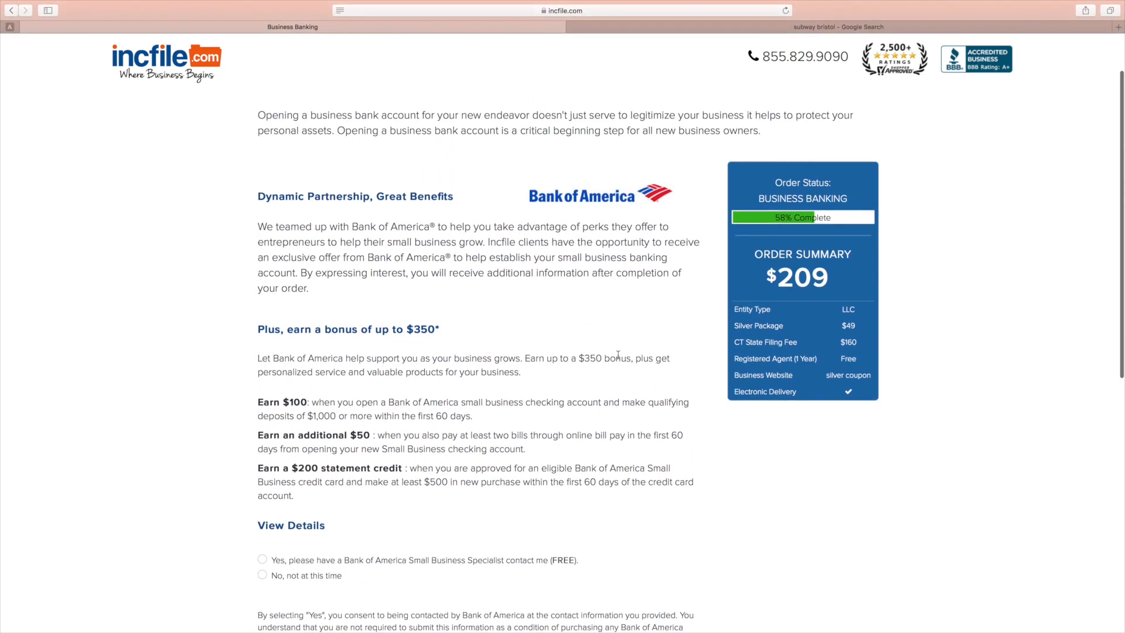
{"action": "left_click_drag", "start_coordinate": [527, 206], "coordinate": [633, 205]}
{"action": "left_click", "coordinate": [560, 357]}
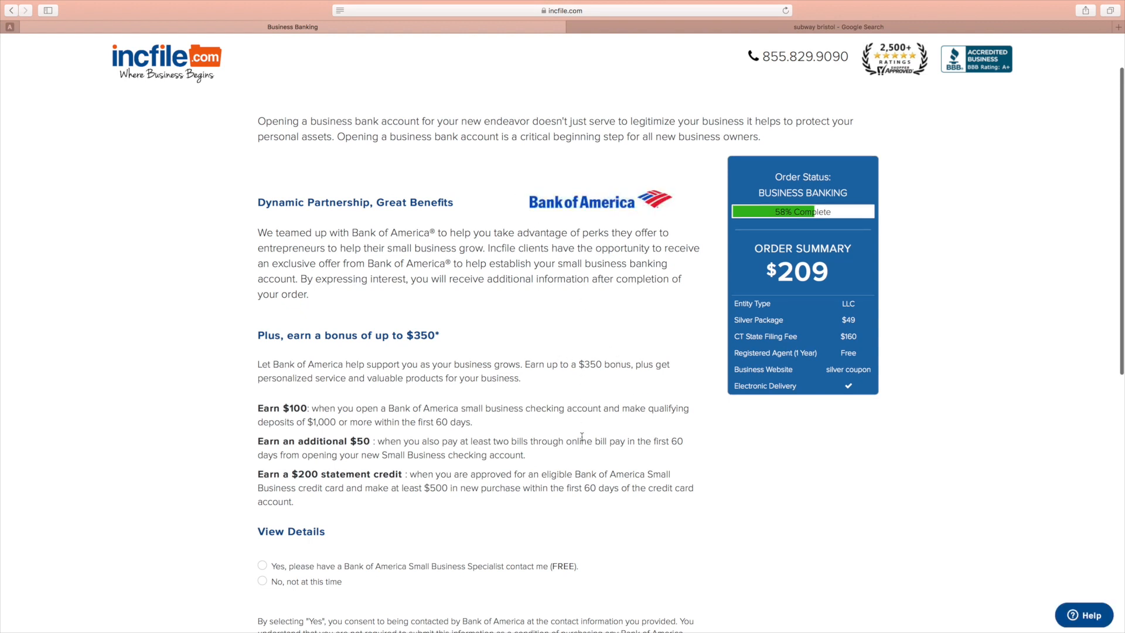
{"action": "scroll", "coordinate": [582, 437], "scroll_direction": "down", "scroll_amount": 4}
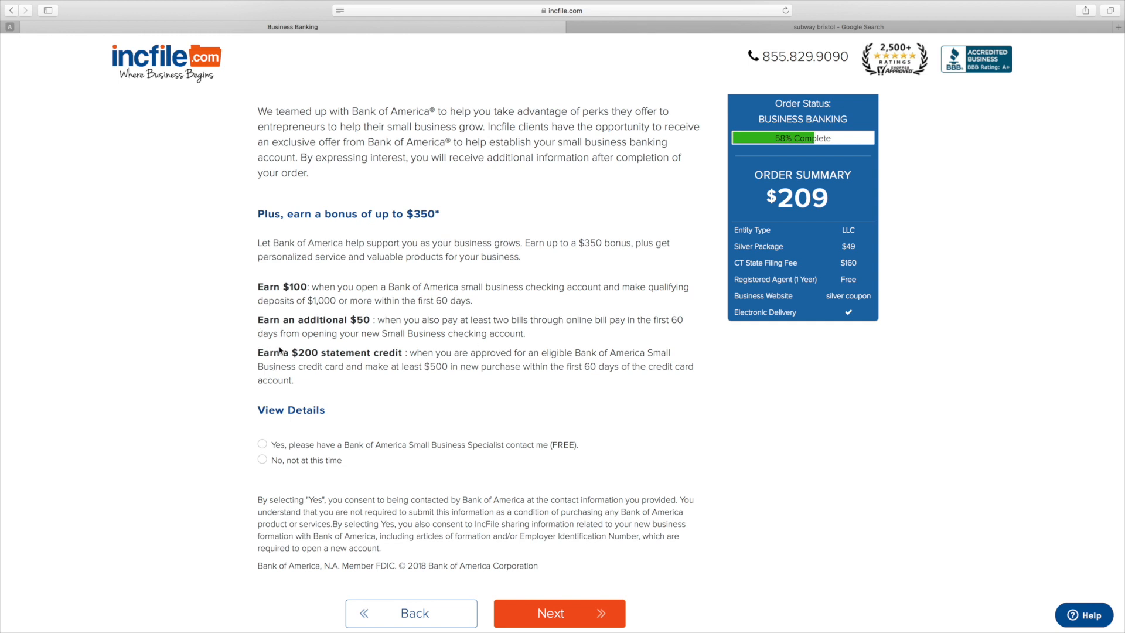
{"action": "left_click", "coordinate": [262, 460]}
{"action": "scroll", "coordinate": [628, 485], "scroll_direction": "down", "scroll_amount": 3}
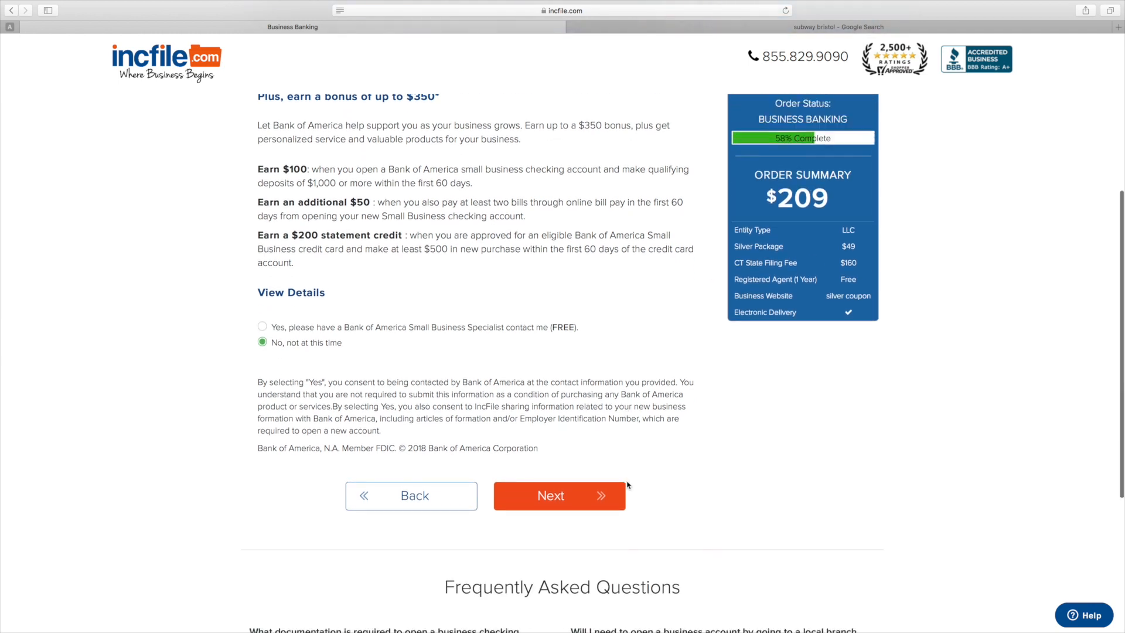
{"action": "left_click", "coordinate": [586, 502]}
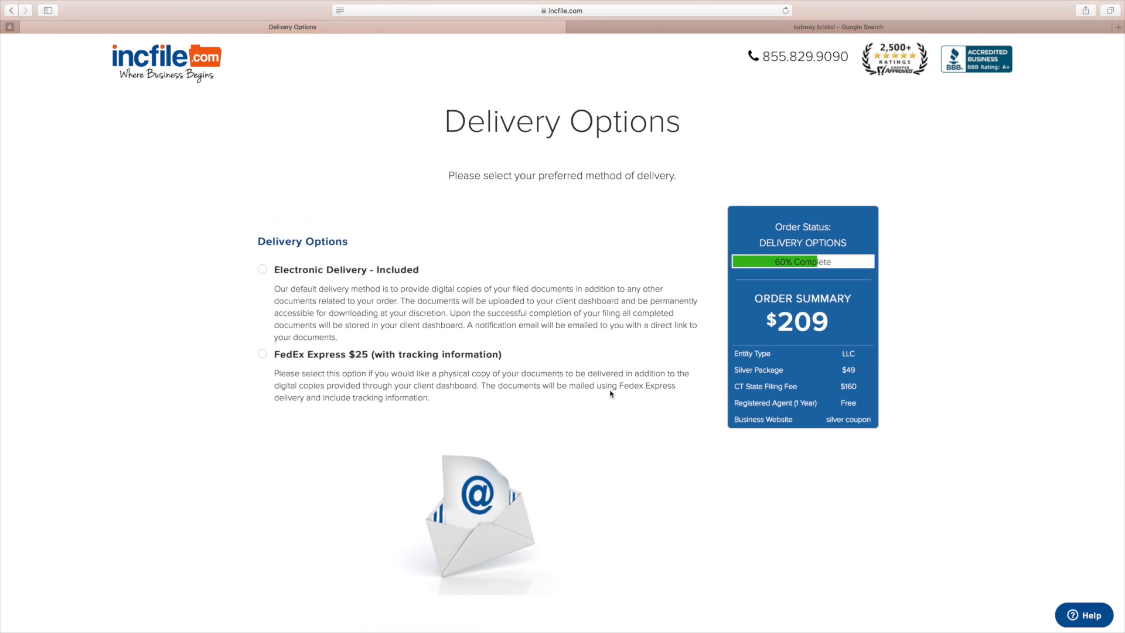
Compare the two delivery options, choose the included Electronic Delivery, and continue to the order review
{"action": "left_click", "coordinate": [262, 271]}
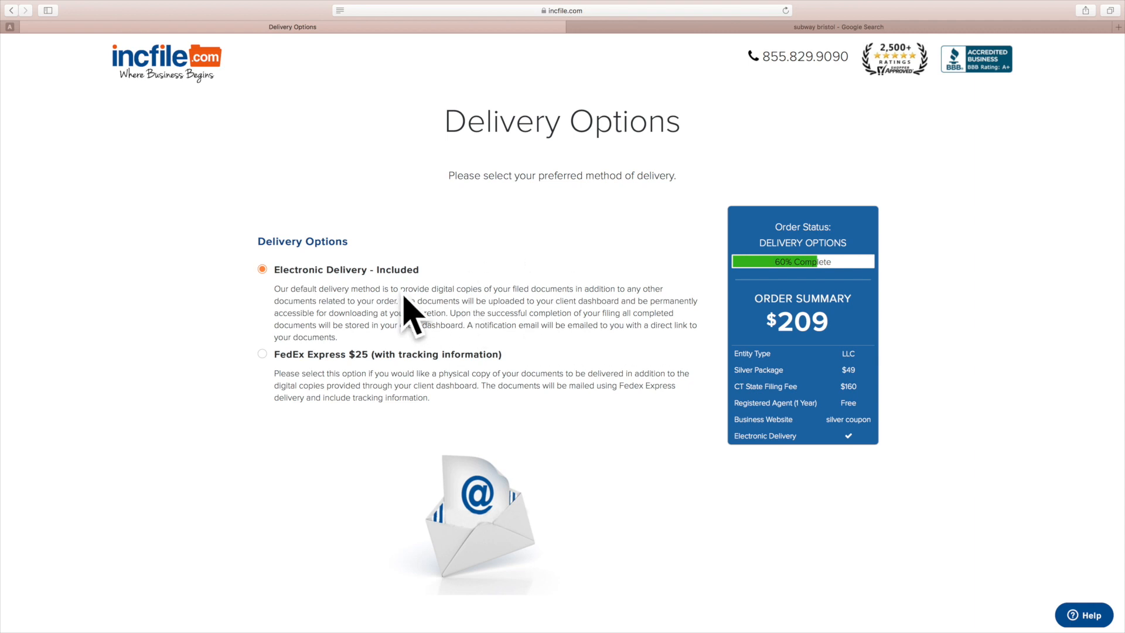
{"action": "left_click", "coordinate": [262, 355]}
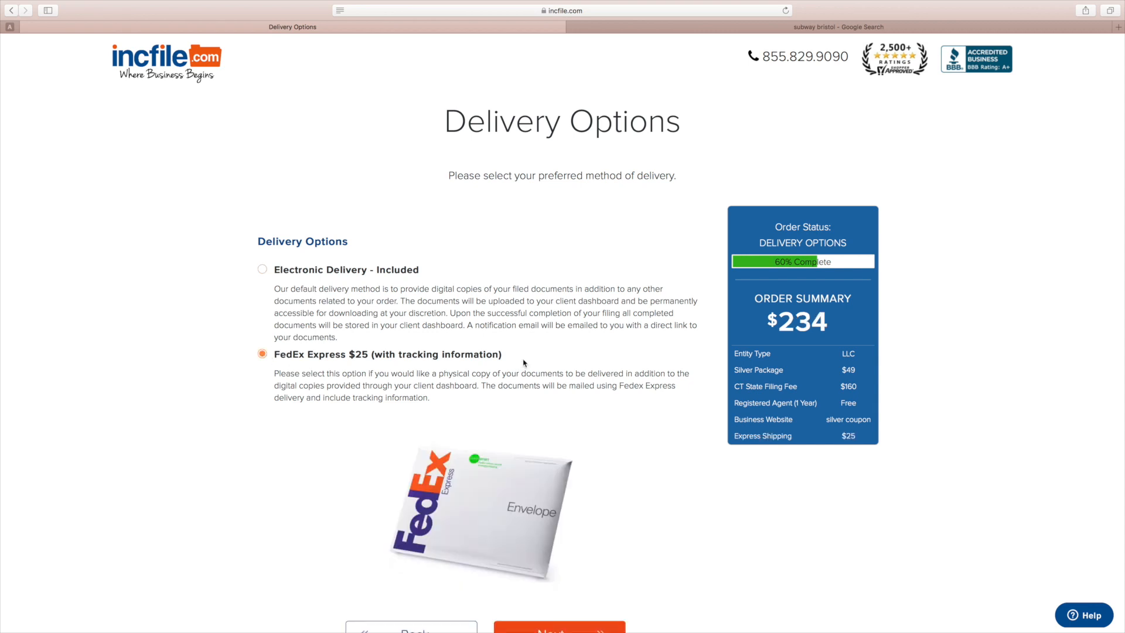
{"action": "scroll", "coordinate": [642, 366], "scroll_direction": "down", "scroll_amount": 3}
{"action": "left_click", "coordinate": [262, 194]}
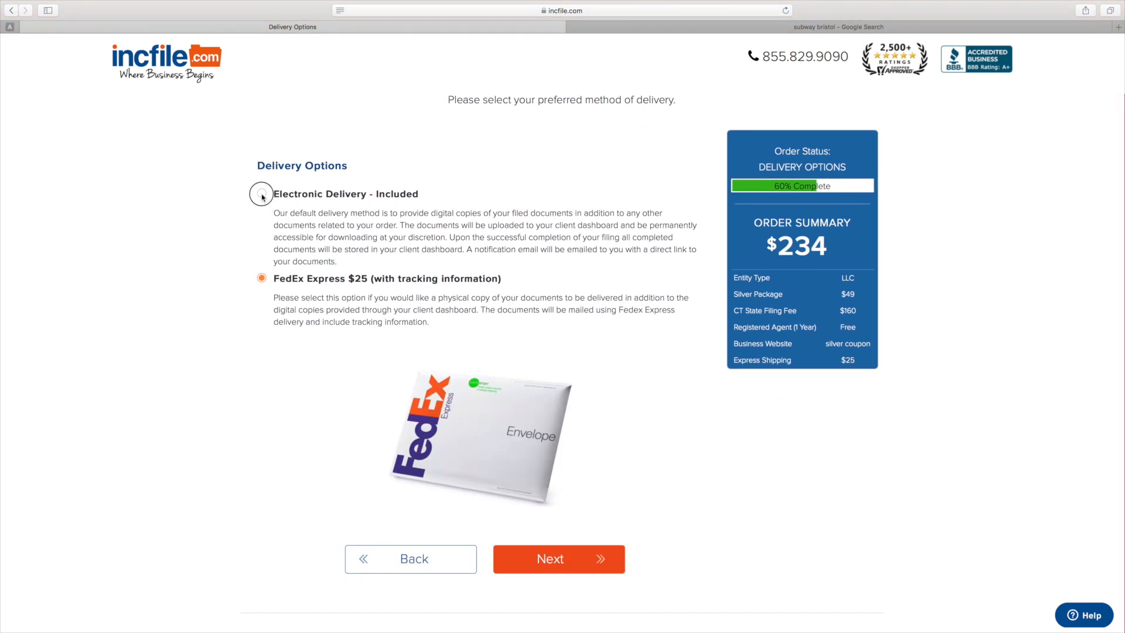
{"action": "scroll", "coordinate": [598, 419], "scroll_direction": "down", "scroll_amount": 3}
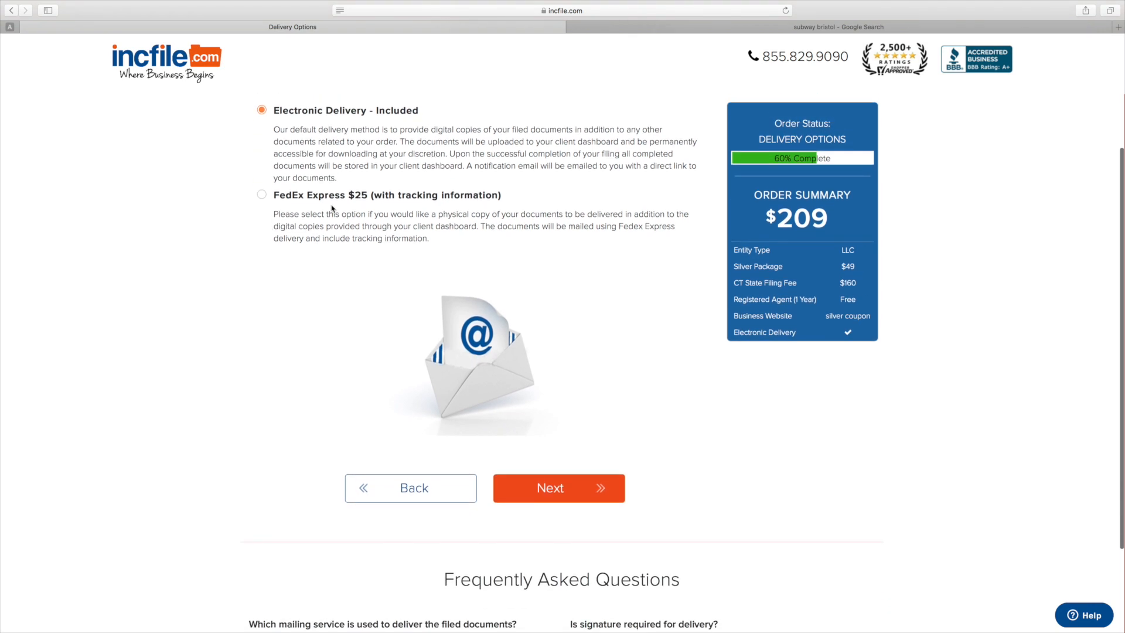
{"action": "left_click", "coordinate": [261, 195]}
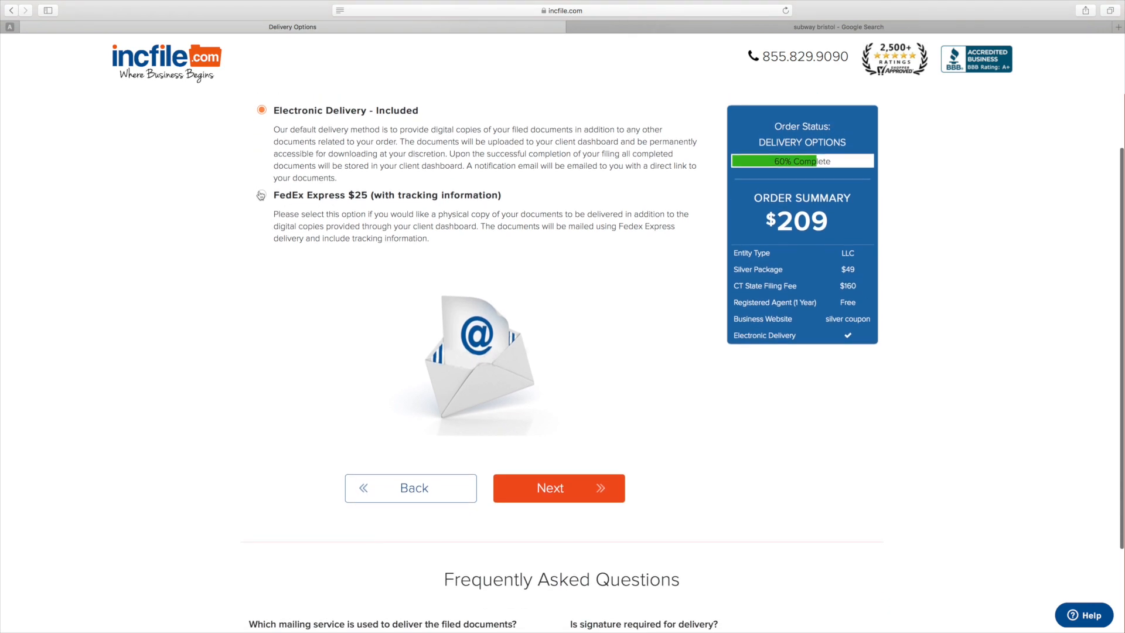
{"action": "left_click", "coordinate": [262, 110]}
{"action": "left_click", "coordinate": [569, 493]}
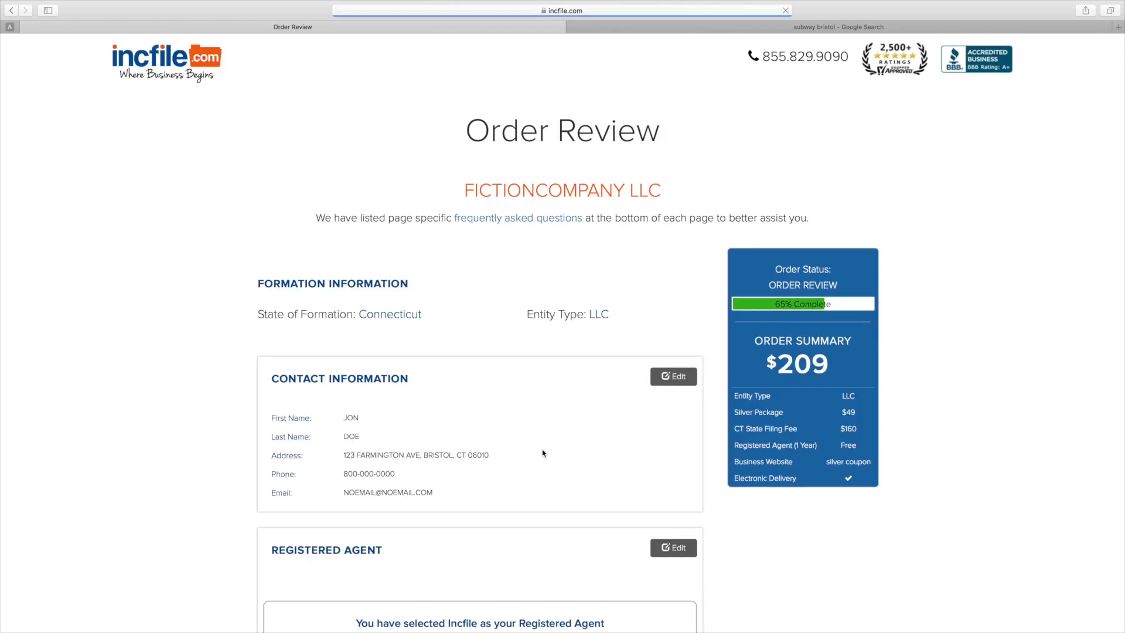
Check the company name and skim the formation, contact, registered agent, company and member sections of the order review
{"action": "left_click_drag", "start_coordinate": [464, 191], "coordinate": [678, 194]}
{"action": "left_click", "coordinate": [678, 195]}
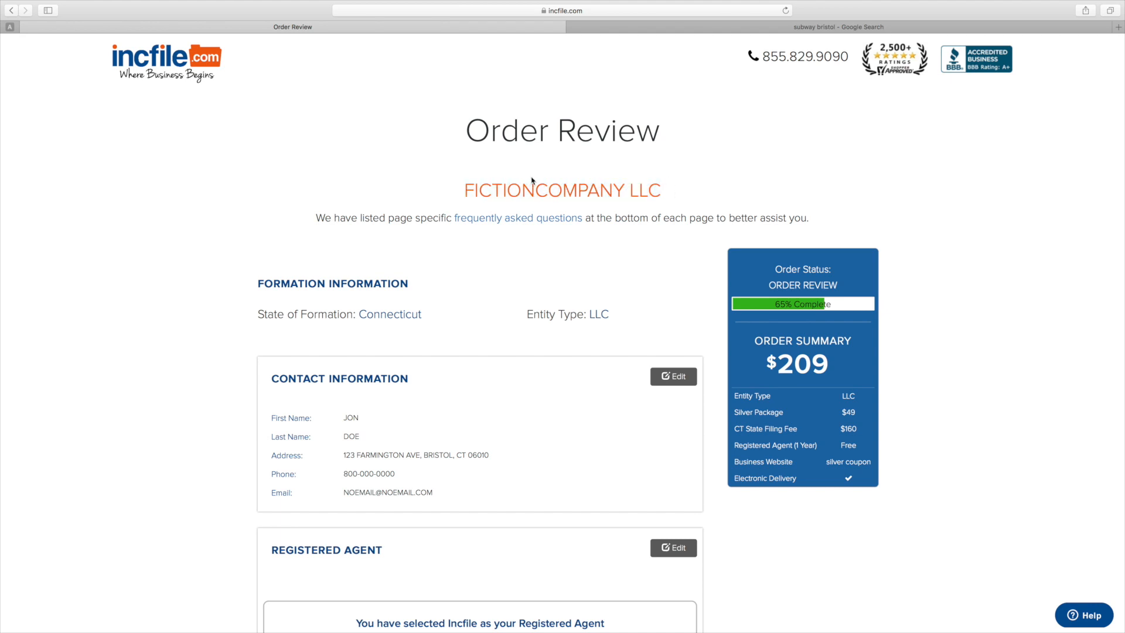
{"action": "left_click_drag", "start_coordinate": [466, 190], "coordinate": [772, 190]}
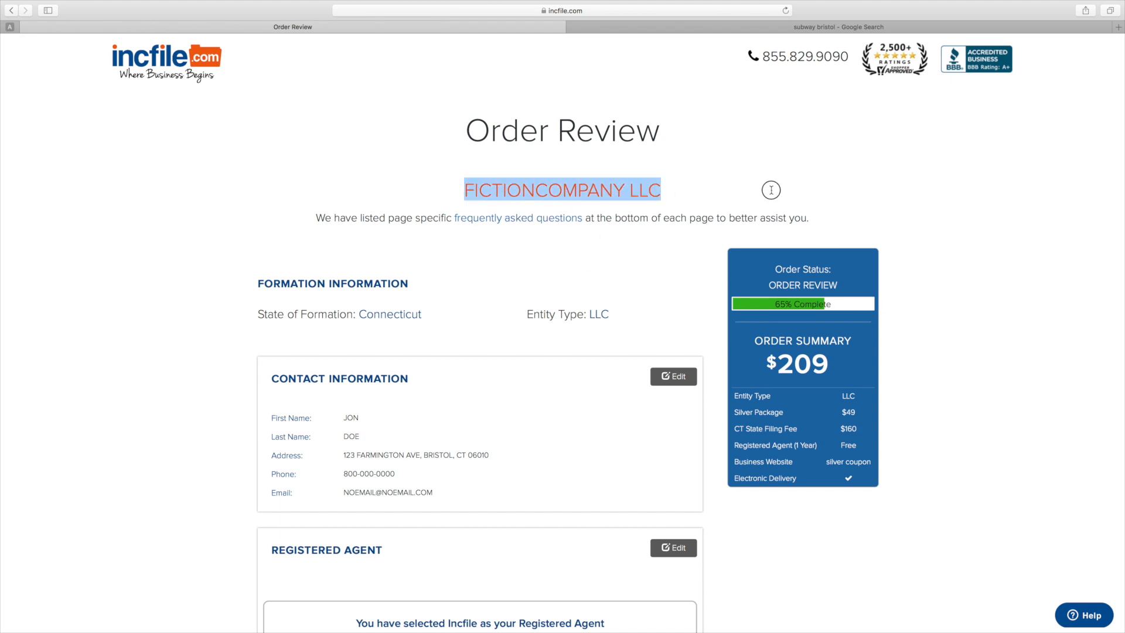
{"action": "left_click", "coordinate": [707, 190]}
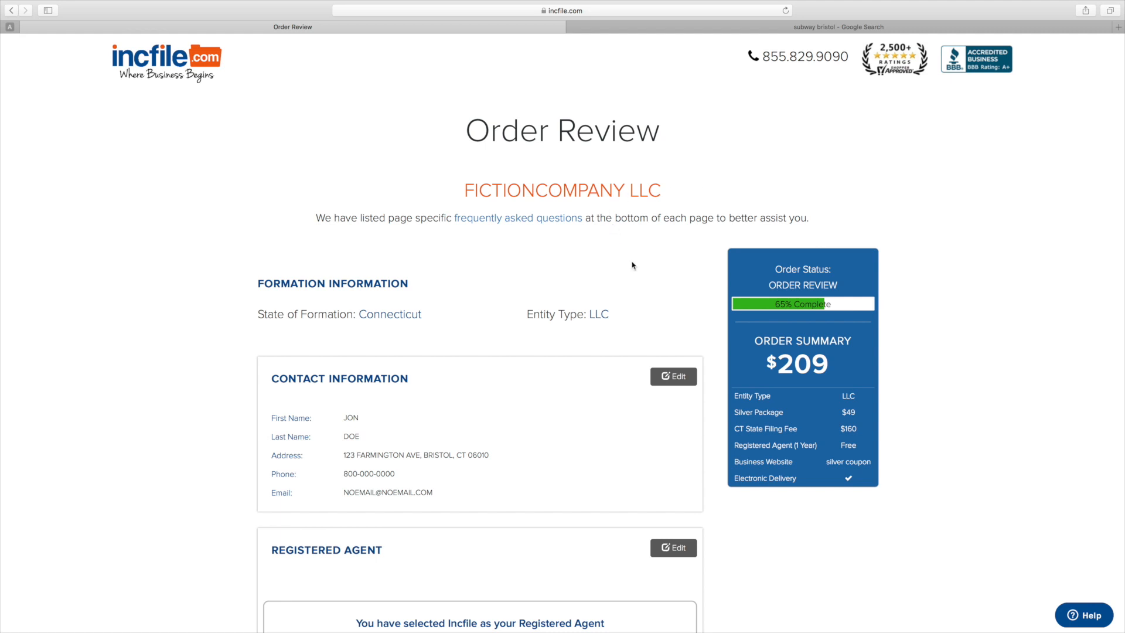
{"action": "scroll", "coordinate": [631, 264], "scroll_direction": "down", "scroll_amount": 8}
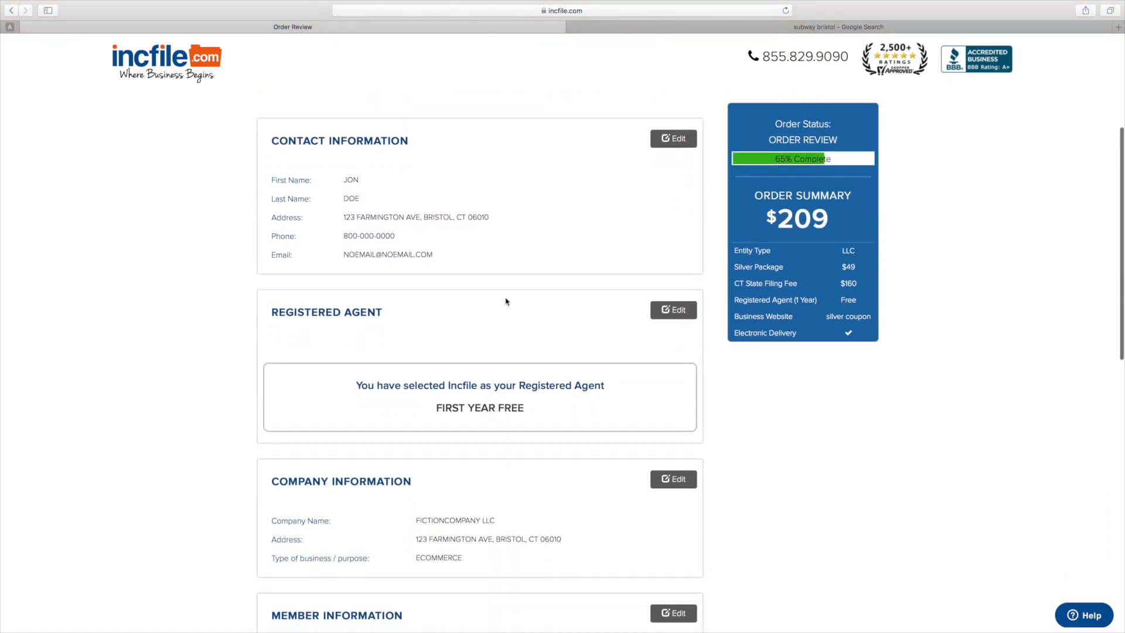
{"action": "scroll", "coordinate": [506, 302], "scroll_direction": "down", "scroll_amount": 10}
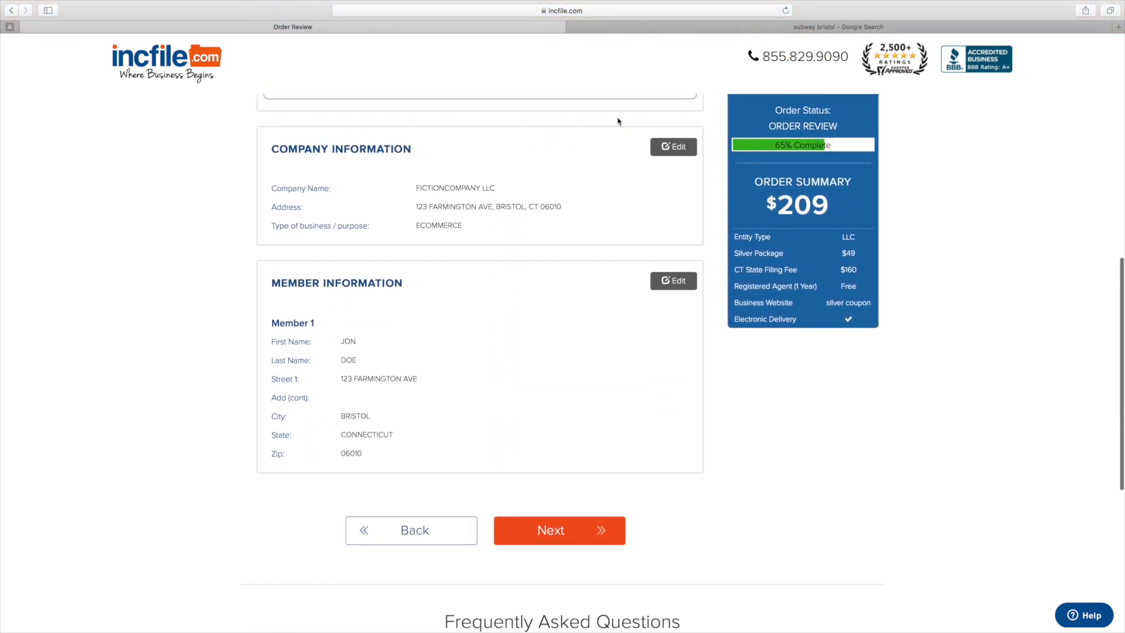
{"action": "scroll", "coordinate": [446, 349], "scroll_direction": "up", "scroll_amount": 12}
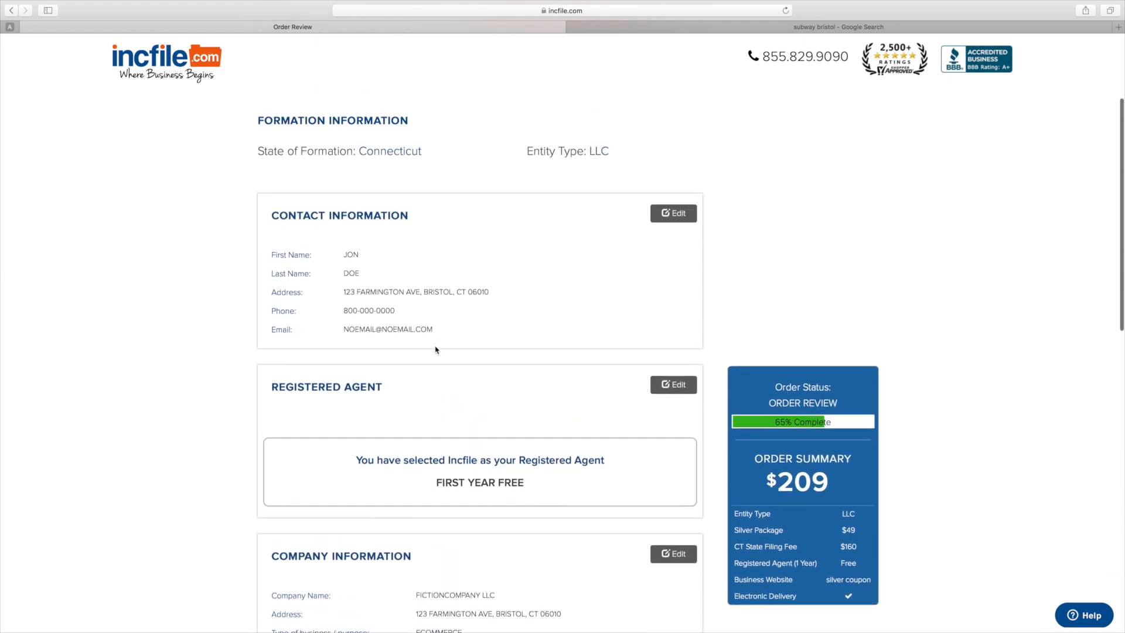
{"action": "scroll", "coordinate": [435, 350], "scroll_direction": "up", "scroll_amount": 4}
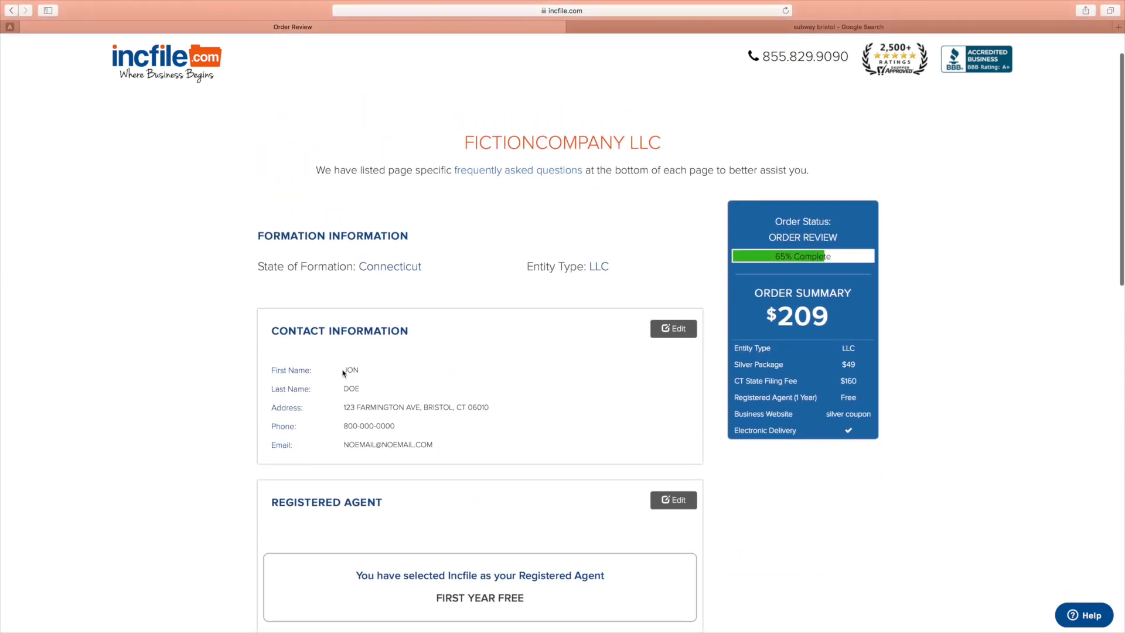
Verify the contact, registered agent, company and member details, and continue past the order review
{"action": "left_click_drag", "start_coordinate": [345, 370], "coordinate": [520, 424]}
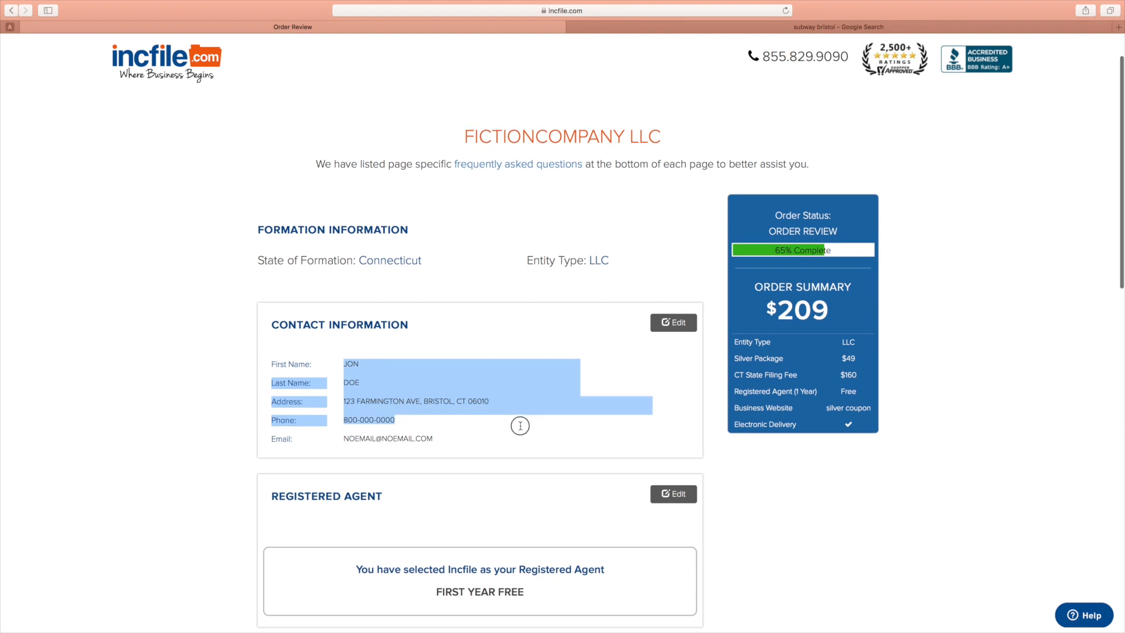
{"action": "scroll", "coordinate": [448, 383], "scroll_direction": "down", "scroll_amount": 2}
{"action": "left_click", "coordinate": [261, 309]}
{"action": "scroll", "coordinate": [359, 317], "scroll_direction": "down", "scroll_amount": 1}
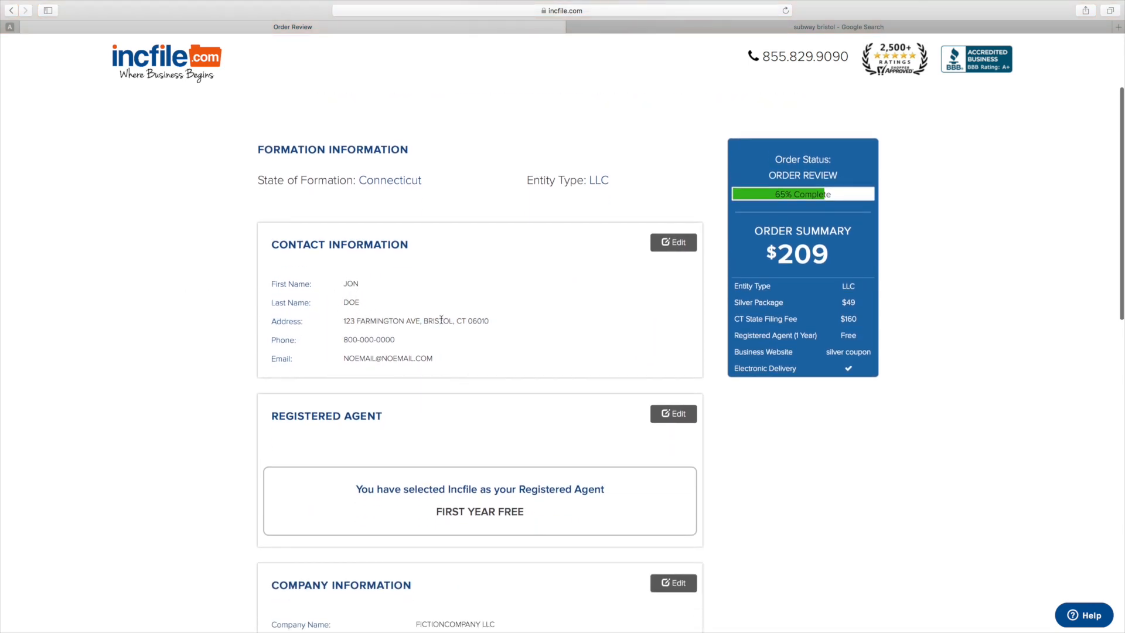
{"action": "scroll", "coordinate": [387, 339], "scroll_direction": "down", "scroll_amount": 5}
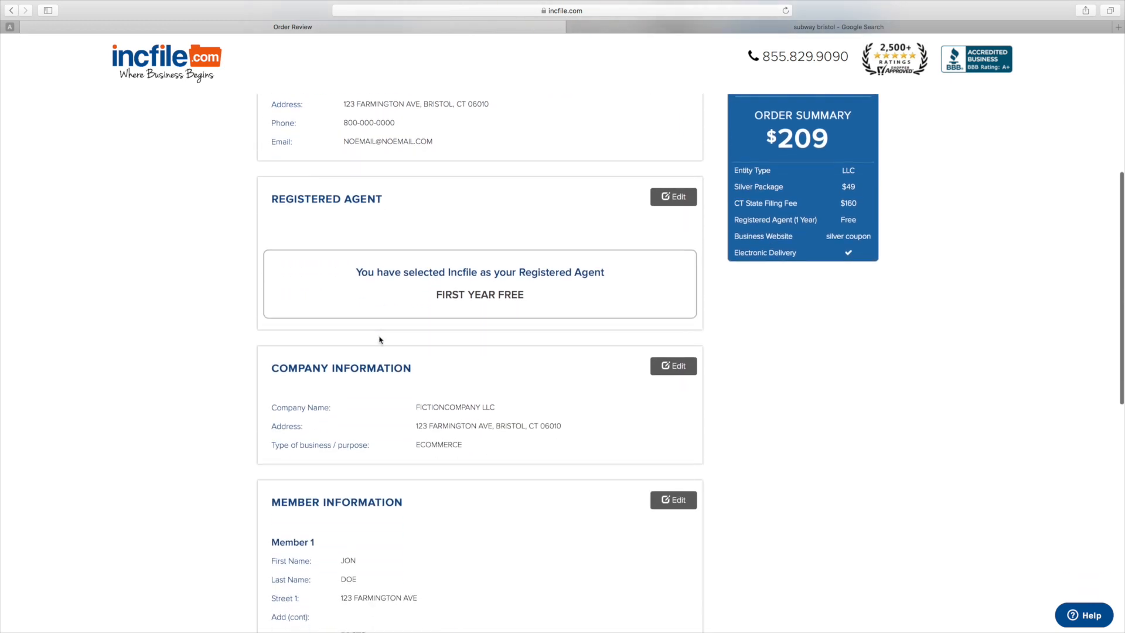
{"action": "scroll", "coordinate": [380, 340], "scroll_direction": "down", "scroll_amount": 7}
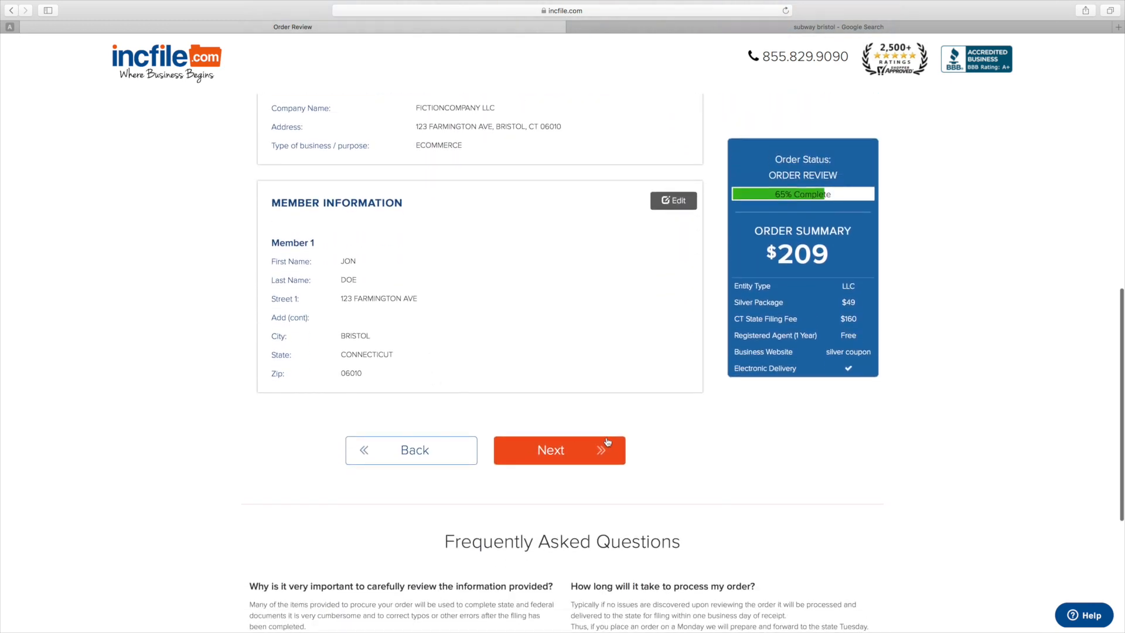
{"action": "left_click", "coordinate": [585, 451]}
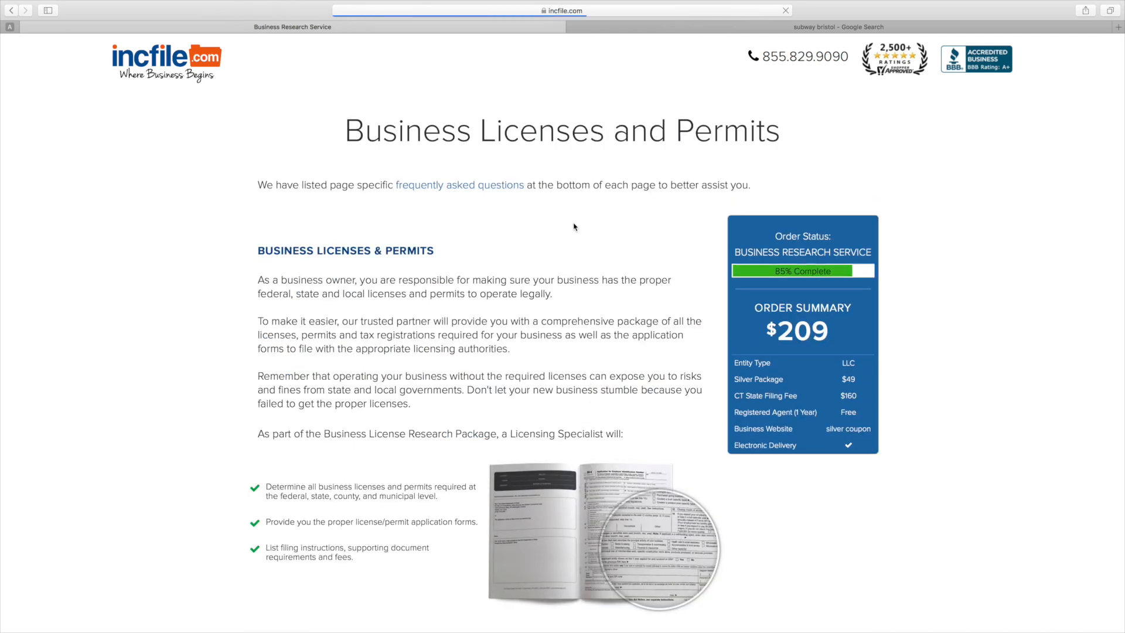
Read the Business License Research Package offer, including what the Licensing Specialist provides and the two answer options
{"action": "scroll", "coordinate": [620, 243], "scroll_direction": "down", "scroll_amount": 3}
{"action": "scroll", "coordinate": [626, 245], "scroll_direction": "down", "scroll_amount": 3}
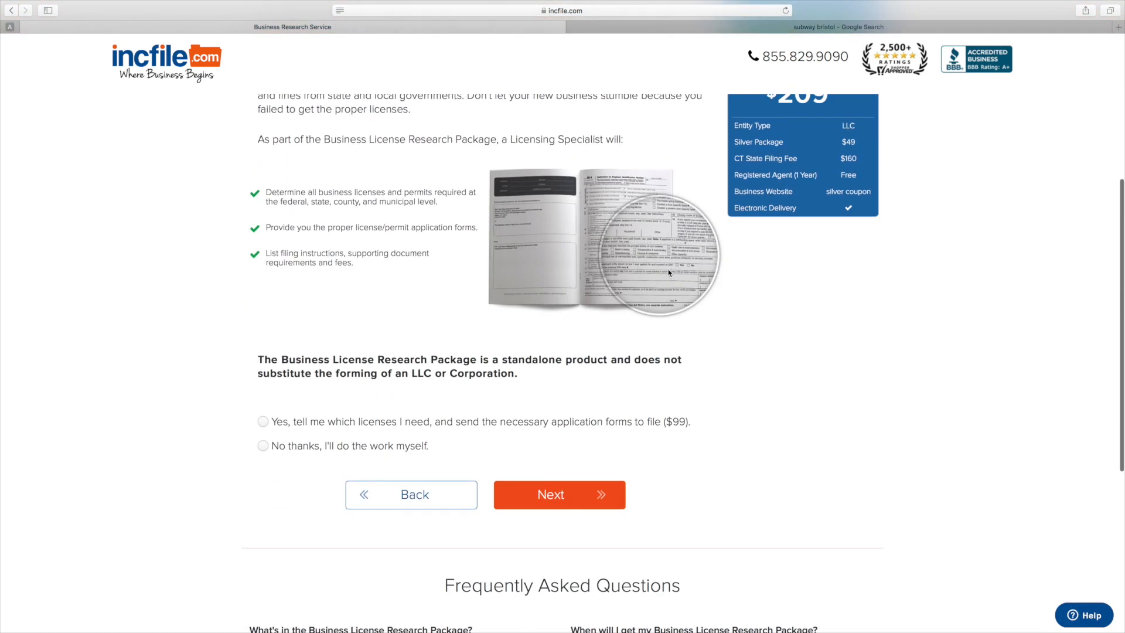
{"action": "scroll", "coordinate": [647, 403], "scroll_direction": "up", "scroll_amount": 3}
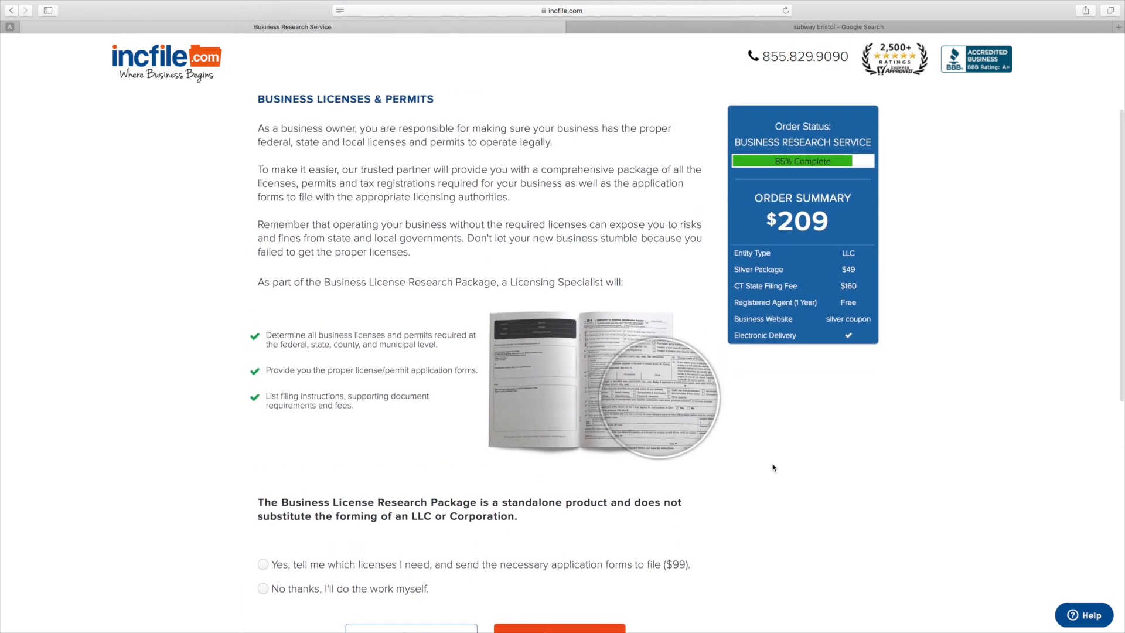
{"action": "scroll", "coordinate": [754, 463], "scroll_direction": "up", "scroll_amount": 3}
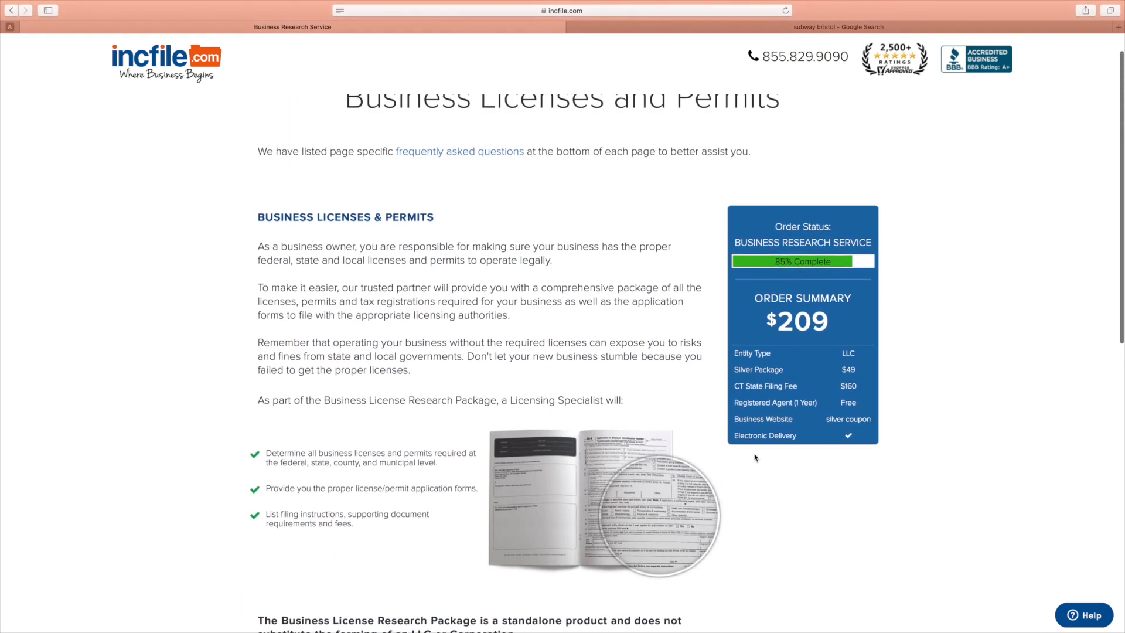
{"action": "scroll", "coordinate": [754, 495], "scroll_direction": "down", "scroll_amount": 3}
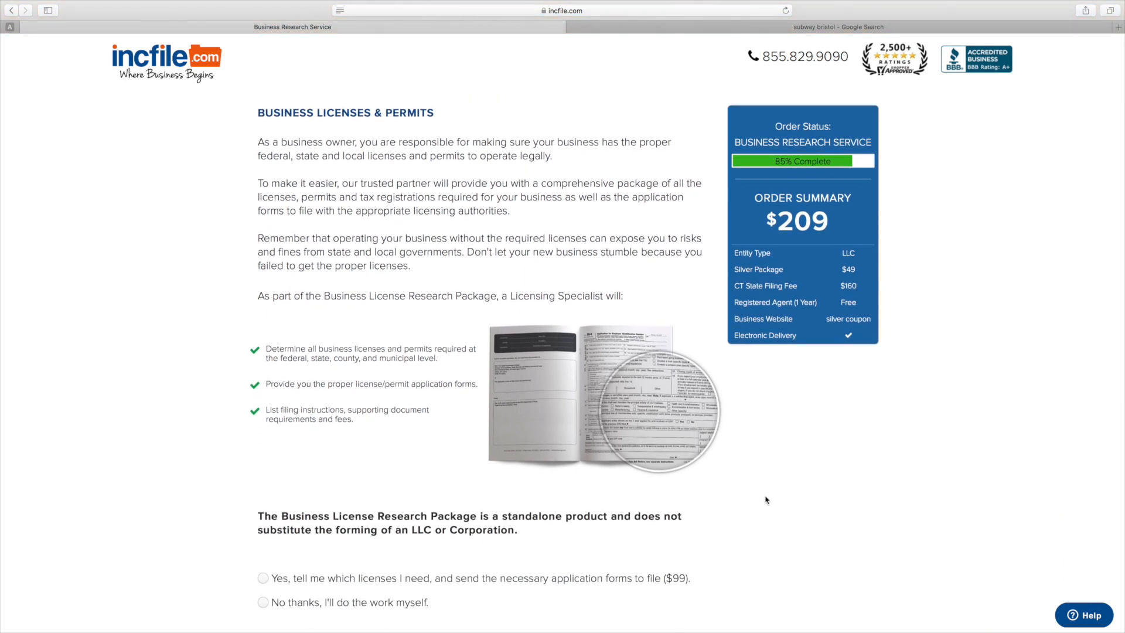
{"action": "scroll", "coordinate": [734, 468], "scroll_direction": "down", "scroll_amount": 2}
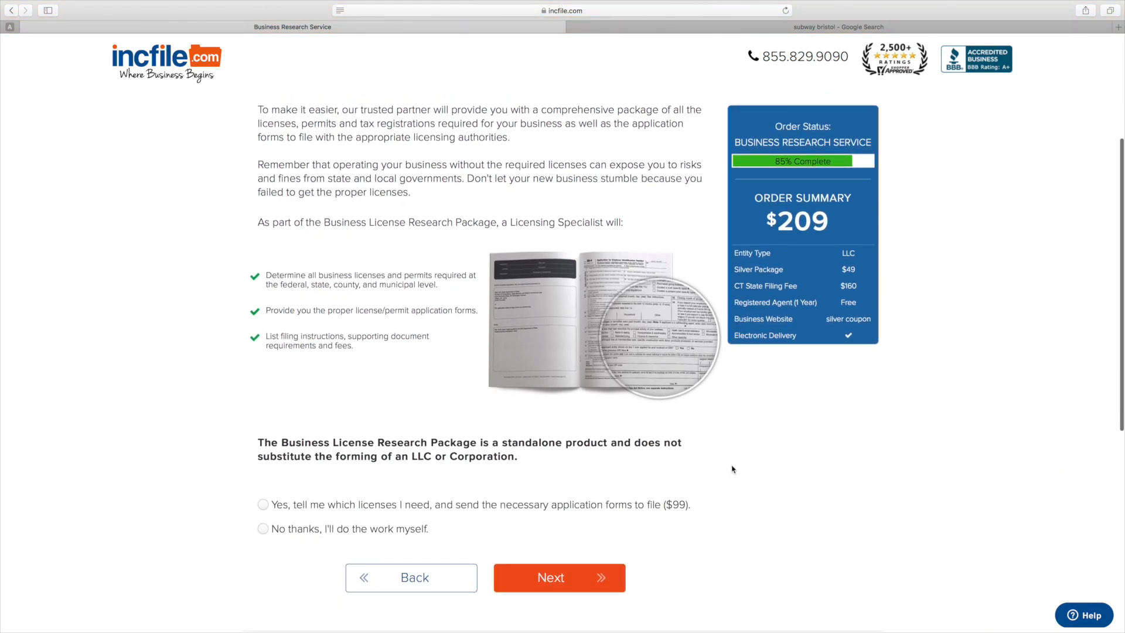
{"action": "scroll", "coordinate": [733, 467], "scroll_direction": "down", "scroll_amount": 2}
{"action": "scroll", "coordinate": [716, 458], "scroll_direction": "up", "scroll_amount": 2}
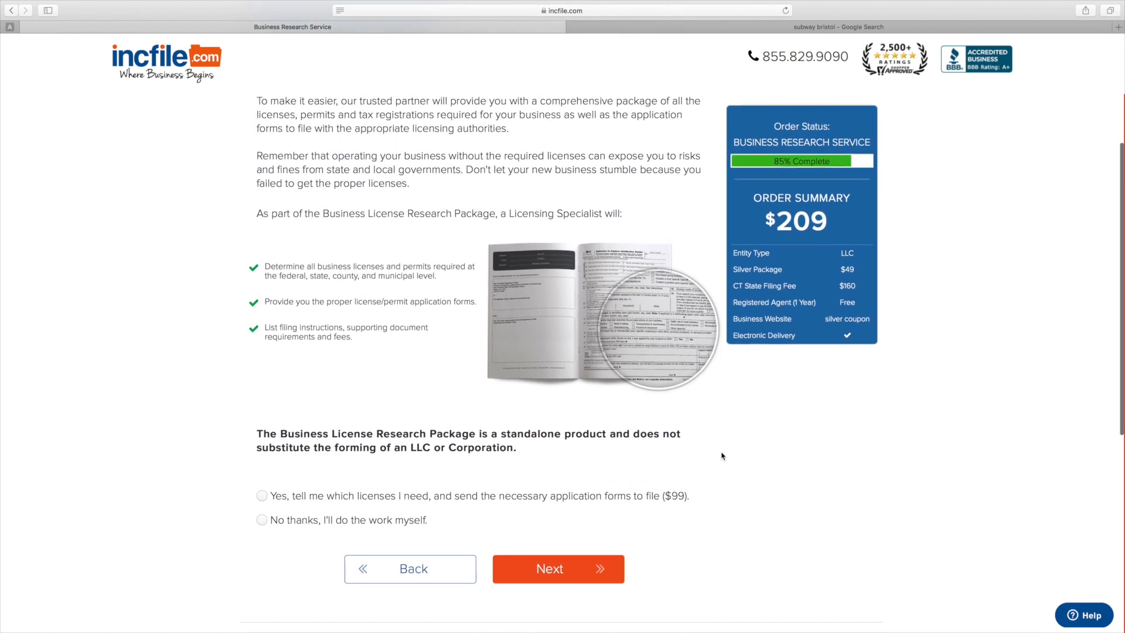
{"action": "scroll", "coordinate": [722, 456], "scroll_direction": "up", "scroll_amount": 2}
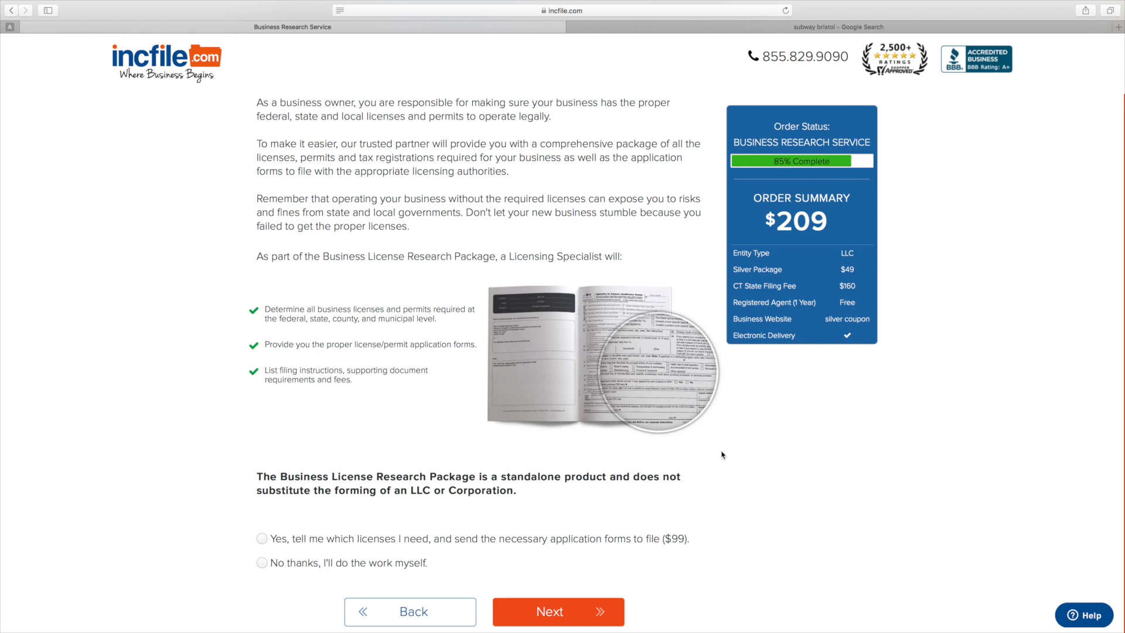
{"action": "scroll", "coordinate": [724, 422], "scroll_direction": "up", "scroll_amount": 2}
{"action": "scroll", "coordinate": [725, 459], "scroll_direction": "down", "scroll_amount": 5}
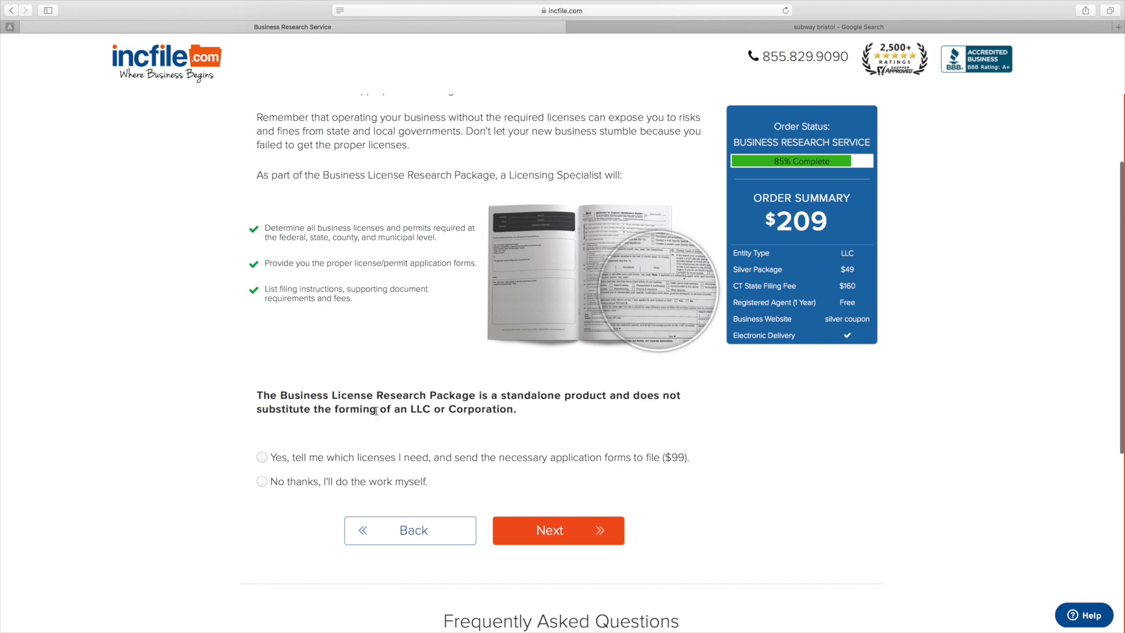
Try the $99 license research option and examine the address confirmation it asks for
{"action": "left_click", "coordinate": [262, 457]}
{"action": "scroll", "coordinate": [365, 452], "scroll_direction": "down", "scroll_amount": 5}
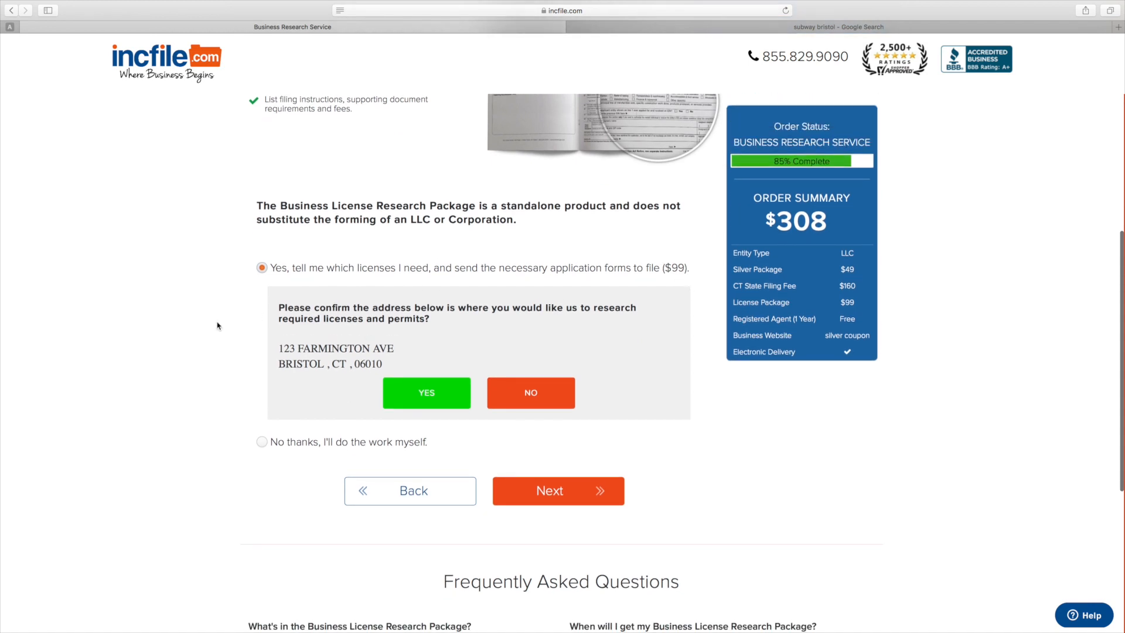
{"action": "scroll", "coordinate": [217, 326], "scroll_direction": "up", "scroll_amount": 4}
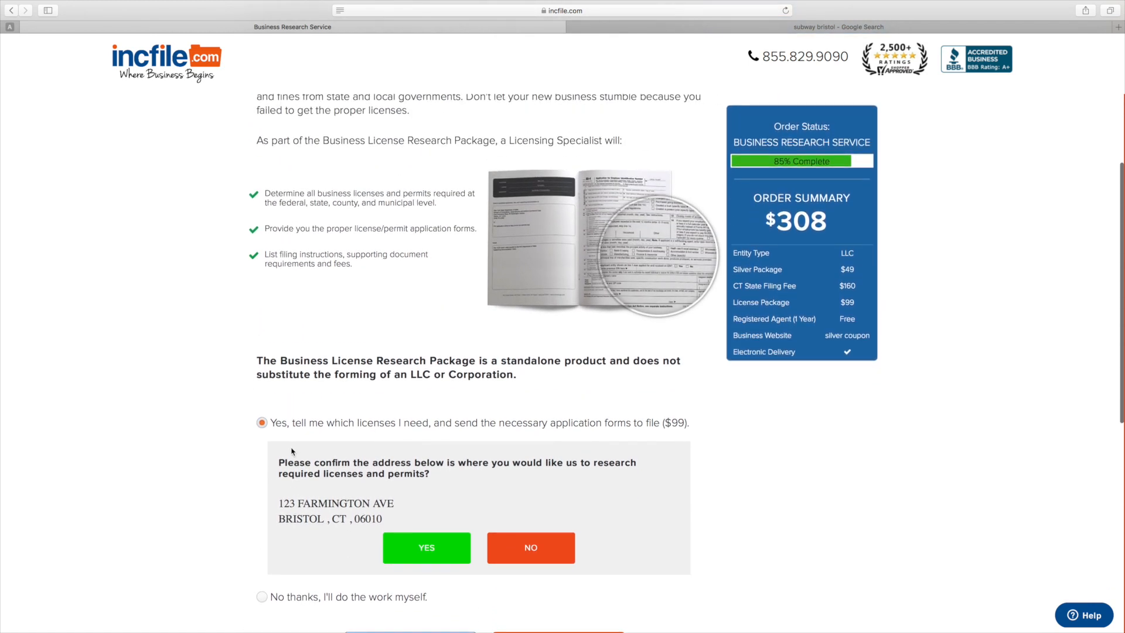
{"action": "scroll", "coordinate": [291, 451], "scroll_direction": "down", "scroll_amount": 3}
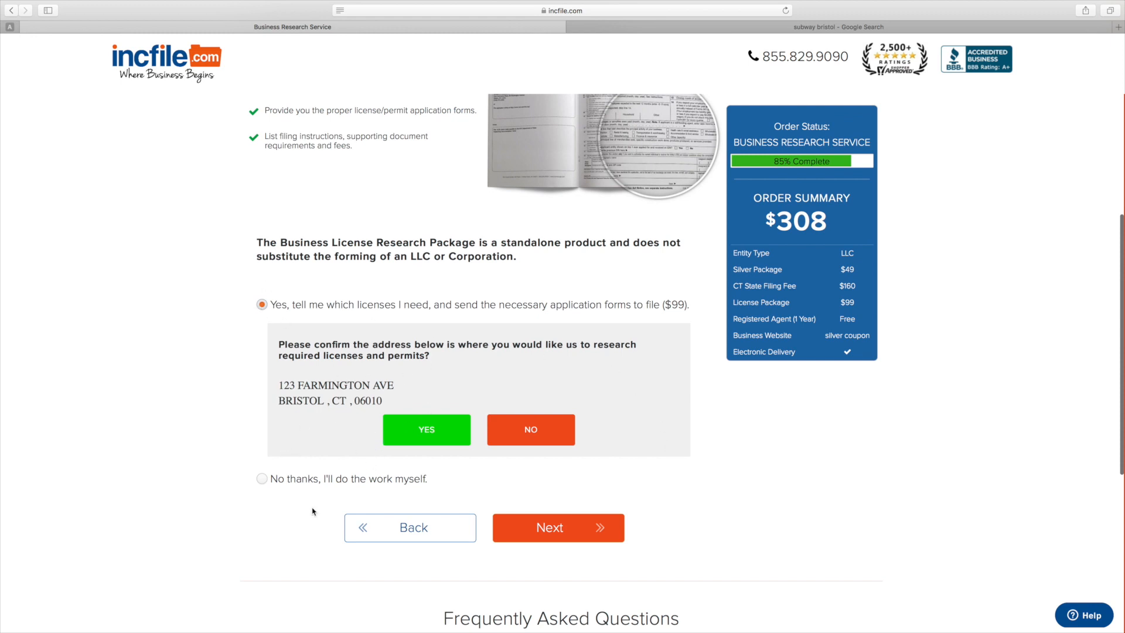
Decline the license research package with "No thanks, I'll do the work myself" and continue the order
{"action": "left_click", "coordinate": [262, 479]}
{"action": "scroll", "coordinate": [352, 263], "scroll_direction": "up", "scroll_amount": 8}
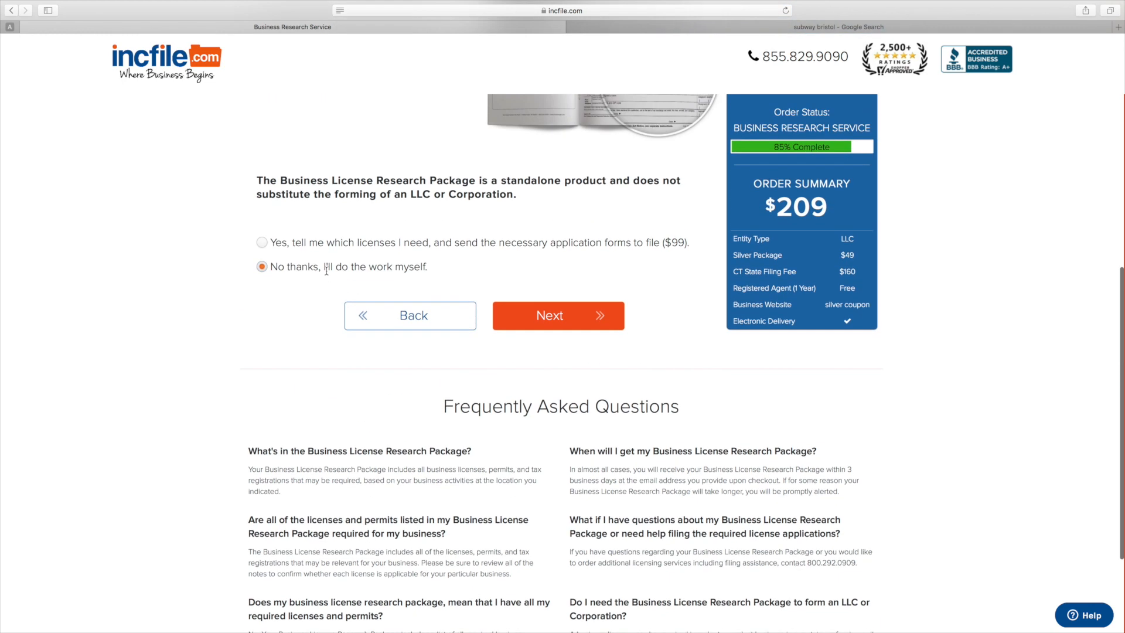
{"action": "scroll", "coordinate": [409, 437], "scroll_direction": "down", "scroll_amount": 3}
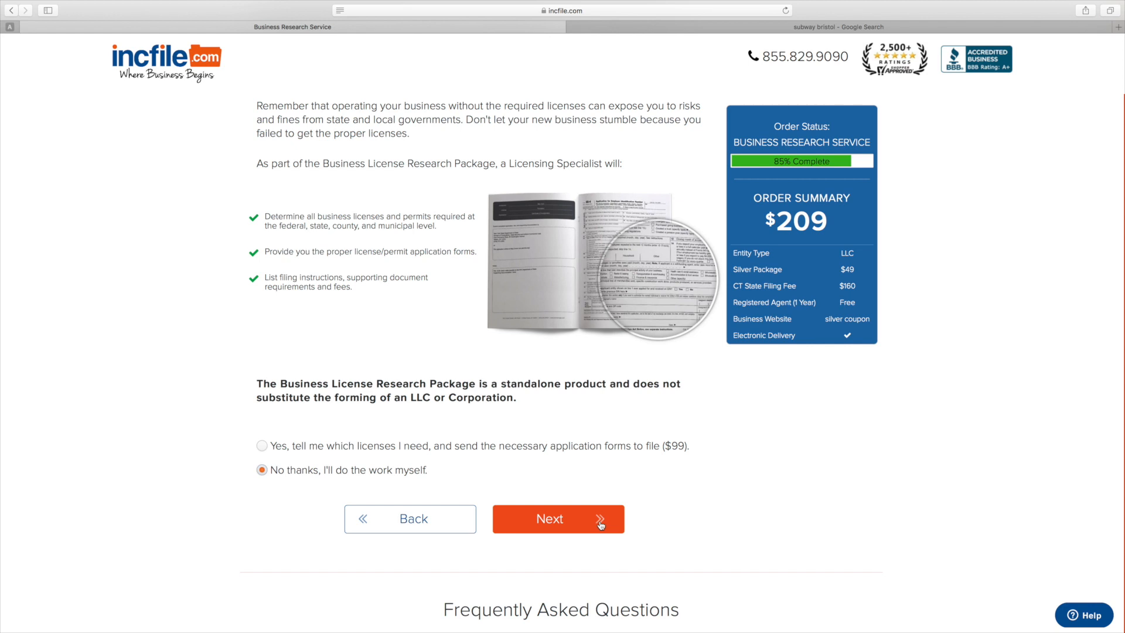
{"action": "left_click", "coordinate": [598, 524]}
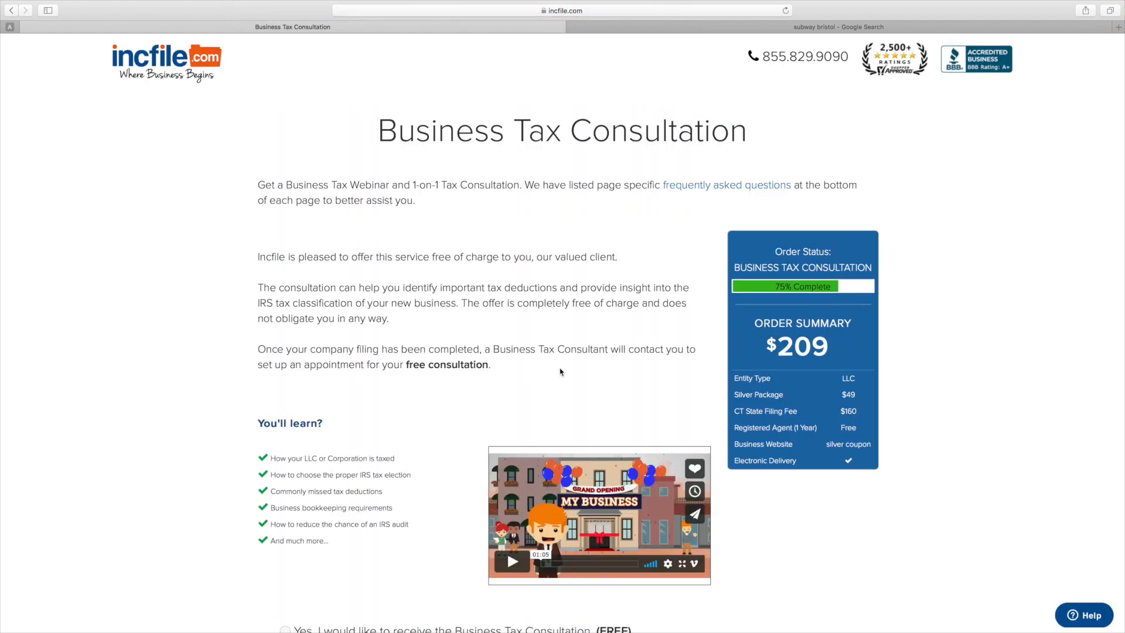
Accept the free Business Tax Consultation
{"action": "scroll", "coordinate": [559, 372], "scroll_direction": "down", "scroll_amount": 5}
{"action": "scroll", "coordinate": [559, 372], "scroll_direction": "down", "scroll_amount": 1}
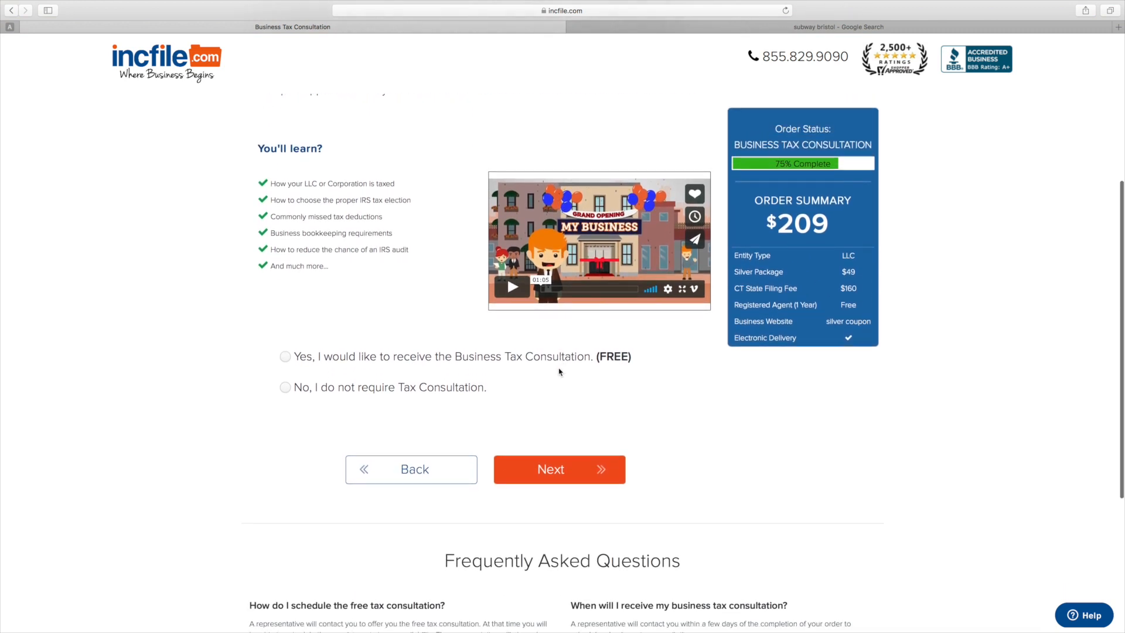
{"action": "left_click", "coordinate": [285, 357]}
{"action": "mouse_move", "coordinate": [598, 358]}
{"action": "left_mouse_down"}
{"action": "mouse_move", "coordinate": [639, 358]}
{"action": "mouse_move", "coordinate": [588, 355]}
{"action": "left_mouse_up"}
{"action": "left_click", "coordinate": [636, 361]}
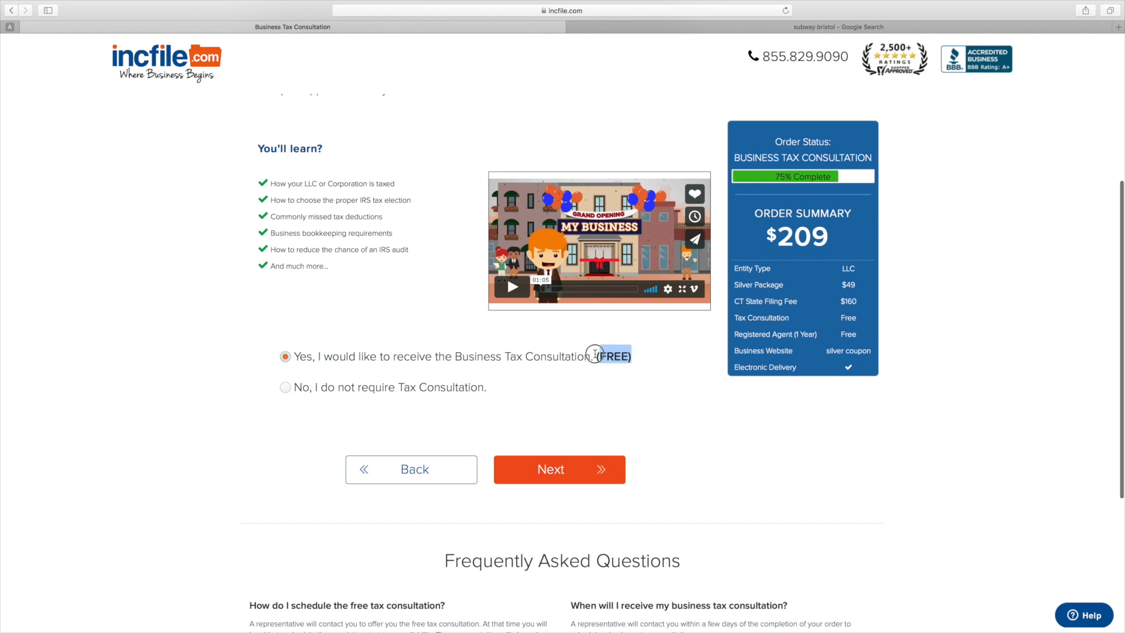
{"action": "left_click", "coordinate": [656, 403]}
Read the Business Tax Consultation description and continue to the payment page
{"action": "scroll", "coordinate": [533, 324], "scroll_direction": "up", "scroll_amount": 4}
{"action": "scroll", "coordinate": [534, 324], "scroll_direction": "up", "scroll_amount": 5}
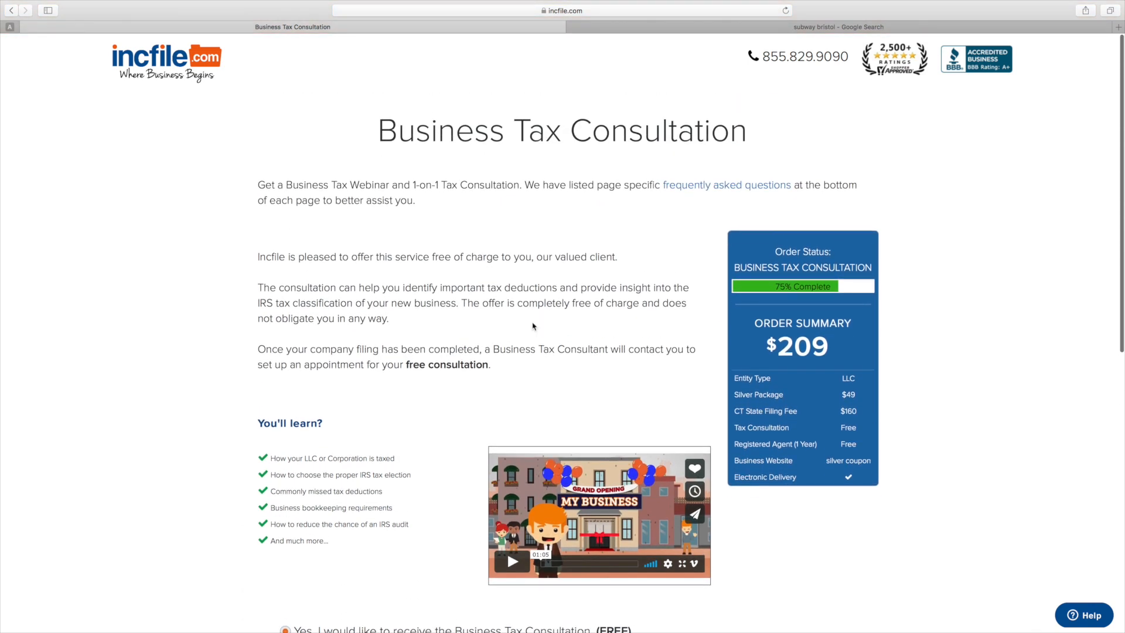
{"action": "scroll", "coordinate": [532, 376], "scroll_direction": "down", "scroll_amount": 2}
{"action": "scroll", "coordinate": [533, 376], "scroll_direction": "up", "scroll_amount": 1}
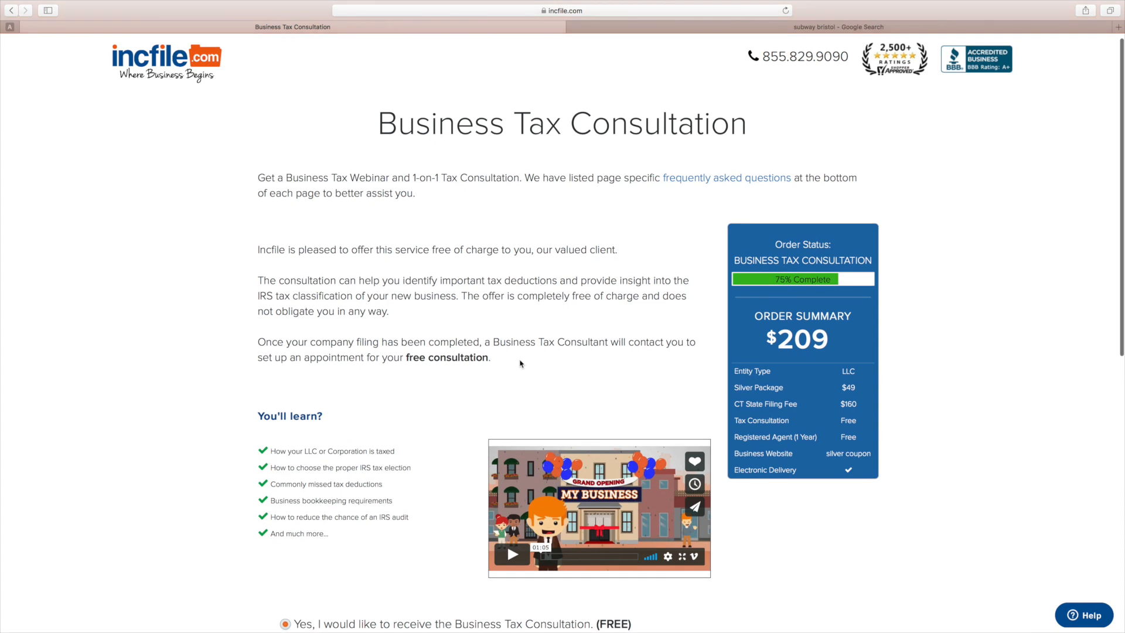
{"action": "scroll", "coordinate": [523, 364], "scroll_direction": "down", "scroll_amount": 6}
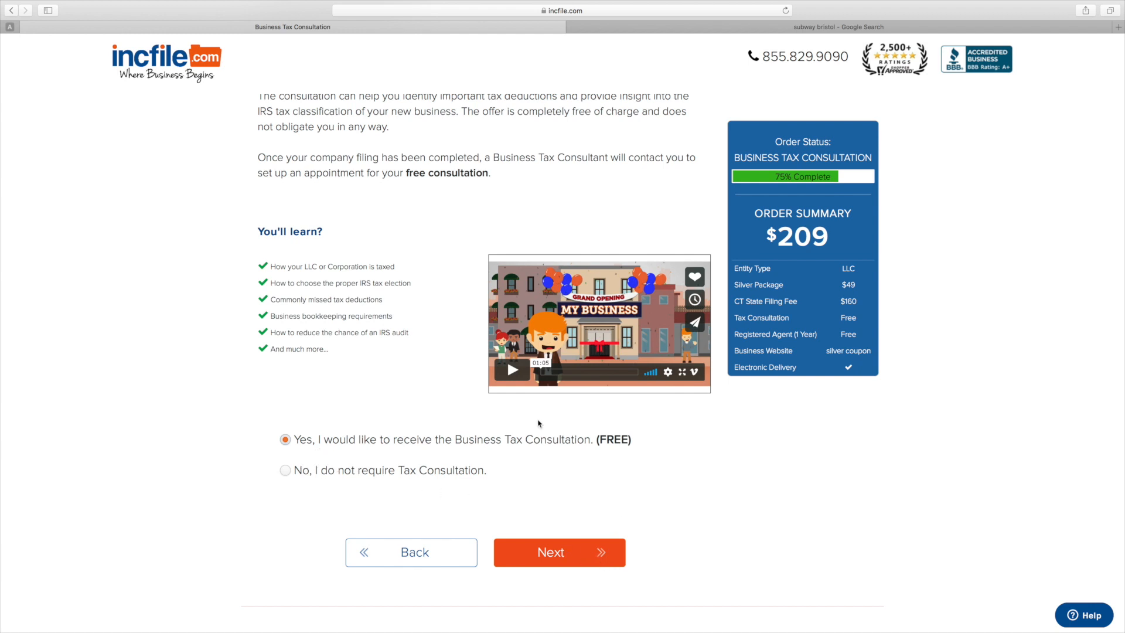
{"action": "left_click", "coordinate": [600, 551]}
Look over the payment form's cardholder, address and card fields and the agreement to the legal terms
{"action": "scroll", "coordinate": [610, 323], "scroll_direction": "down", "scroll_amount": 3}
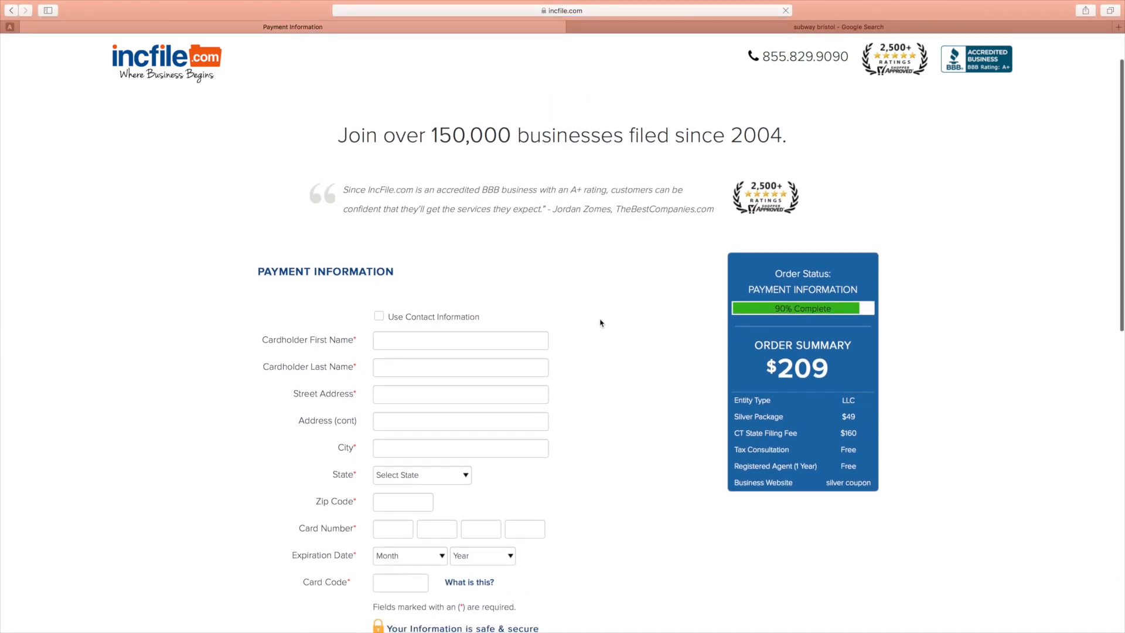
{"action": "scroll", "coordinate": [600, 322], "scroll_direction": "down", "scroll_amount": 5}
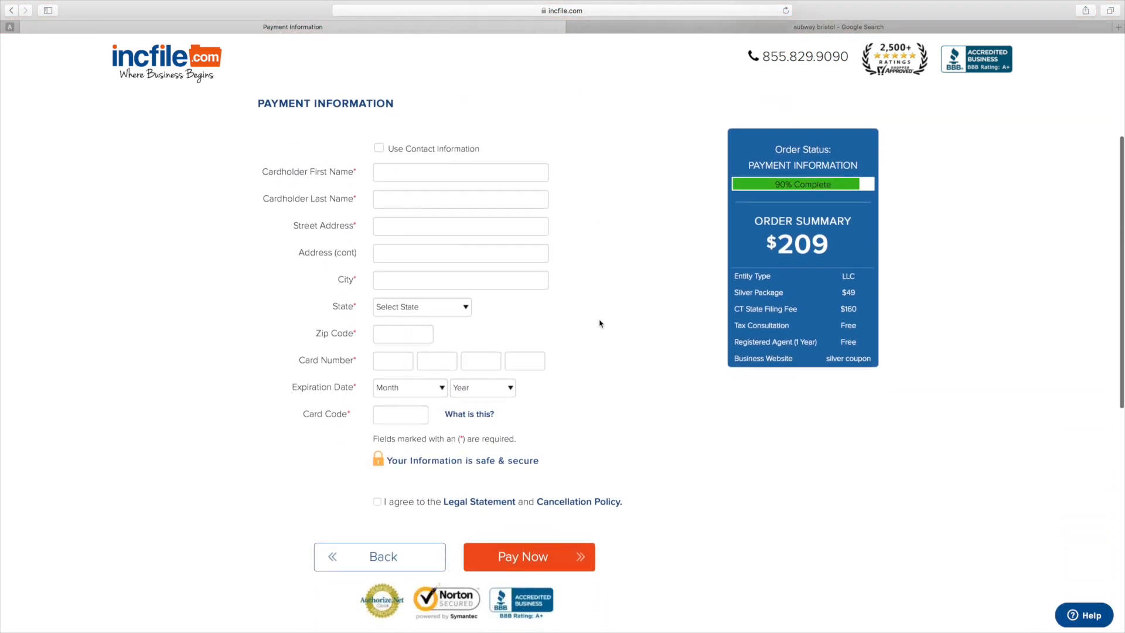
{"action": "scroll", "coordinate": [610, 325], "scroll_direction": "up", "scroll_amount": 2}
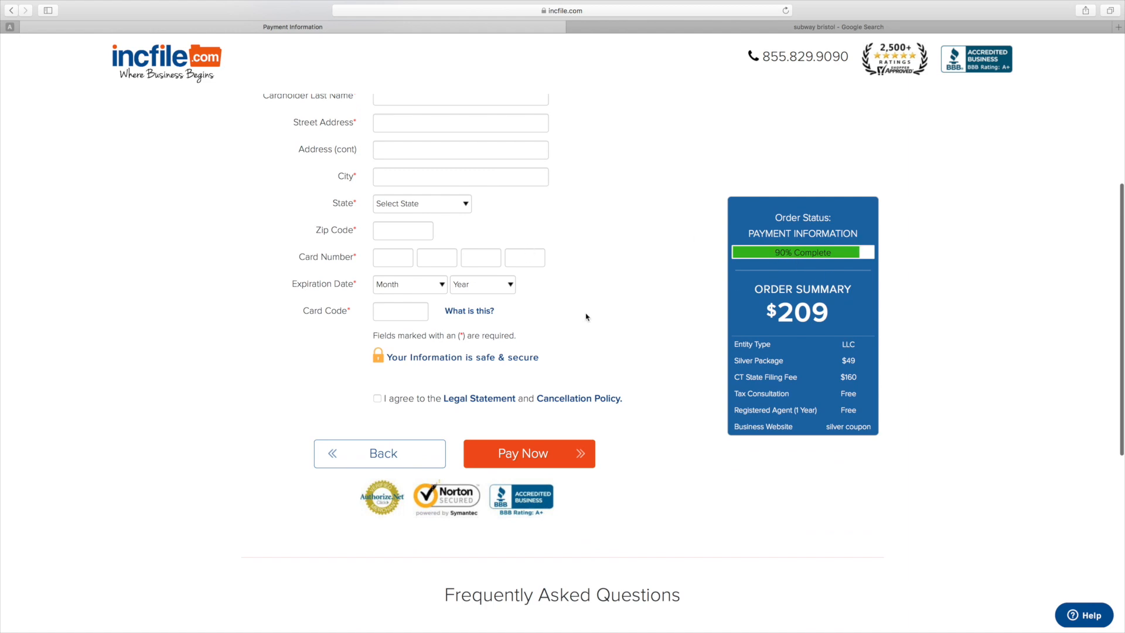
{"action": "scroll", "coordinate": [585, 314], "scroll_direction": "up", "scroll_amount": 2}
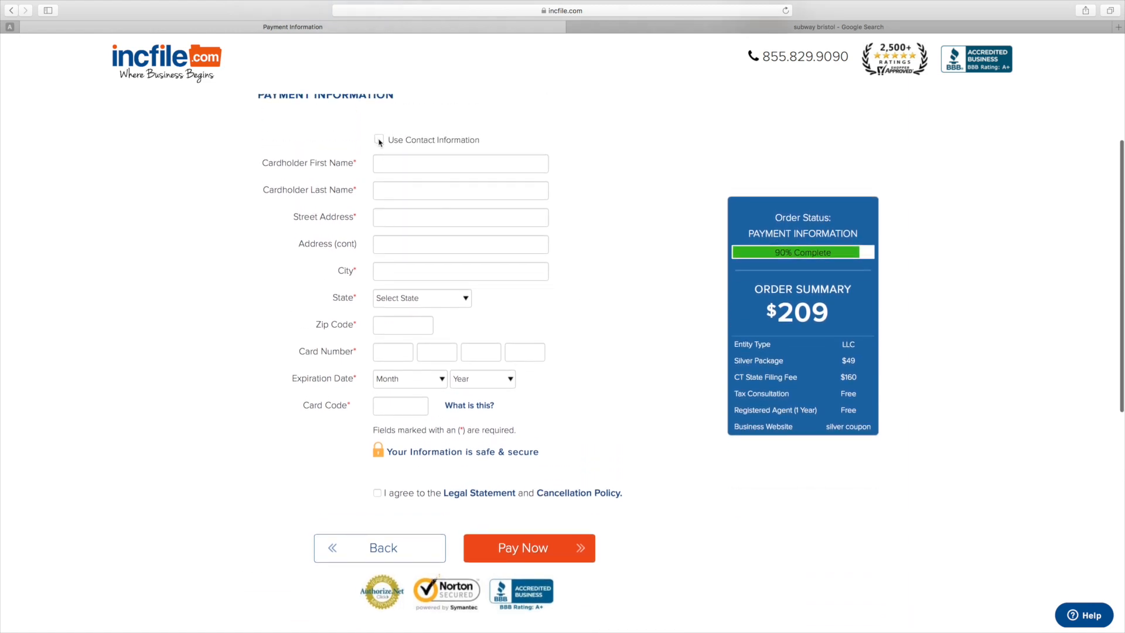
Review the payment page from the contact information option and expiration date field down to the frequently asked questions
{"action": "left_click", "coordinate": [384, 169]}
{"action": "scroll", "coordinate": [603, 278], "scroll_direction": "up", "scroll_amount": 5}
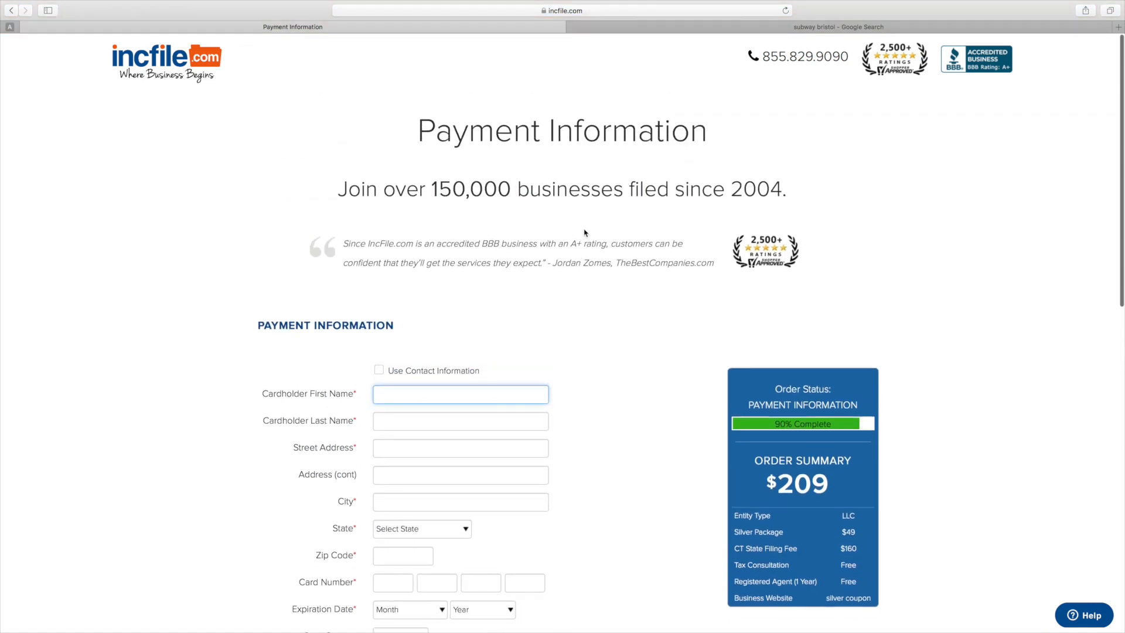
{"action": "scroll", "coordinate": [558, 295], "scroll_direction": "down", "scroll_amount": 3}
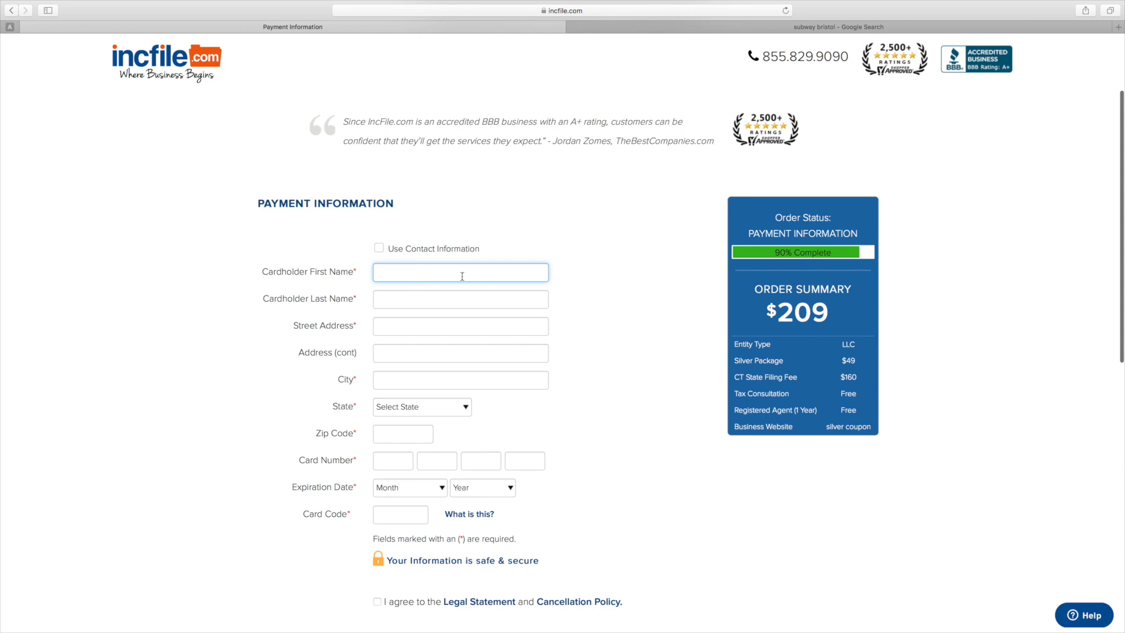
{"action": "scroll", "coordinate": [519, 273], "scroll_direction": "down", "scroll_amount": 5}
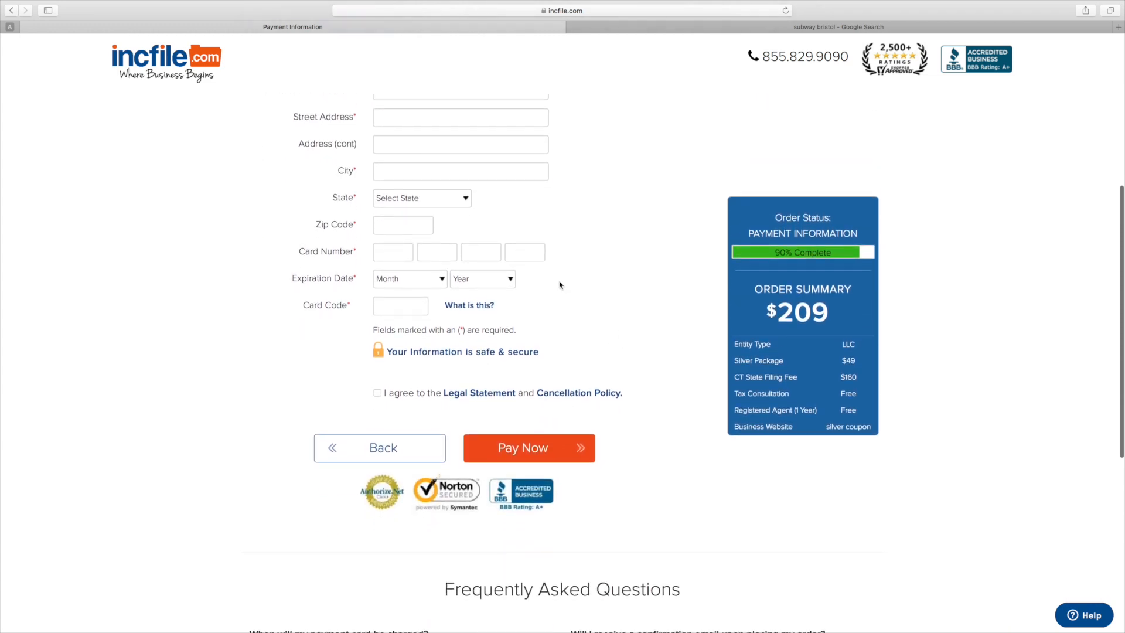
{"action": "left_click", "coordinate": [435, 280]}
{"action": "left_click", "coordinate": [630, 286]}
{"action": "scroll", "coordinate": [632, 283], "scroll_direction": "down", "scroll_amount": 5}
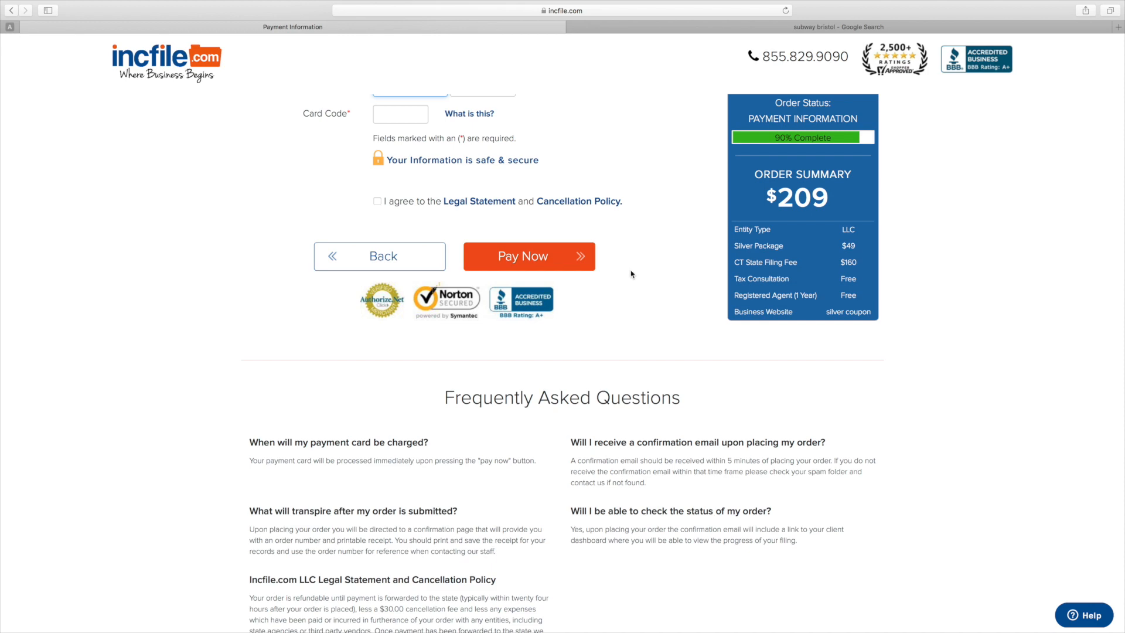
{"action": "scroll", "coordinate": [632, 273], "scroll_direction": "up", "scroll_amount": 10}
{"action": "scroll", "coordinate": [630, 293], "scroll_direction": "down", "scroll_amount": 5}
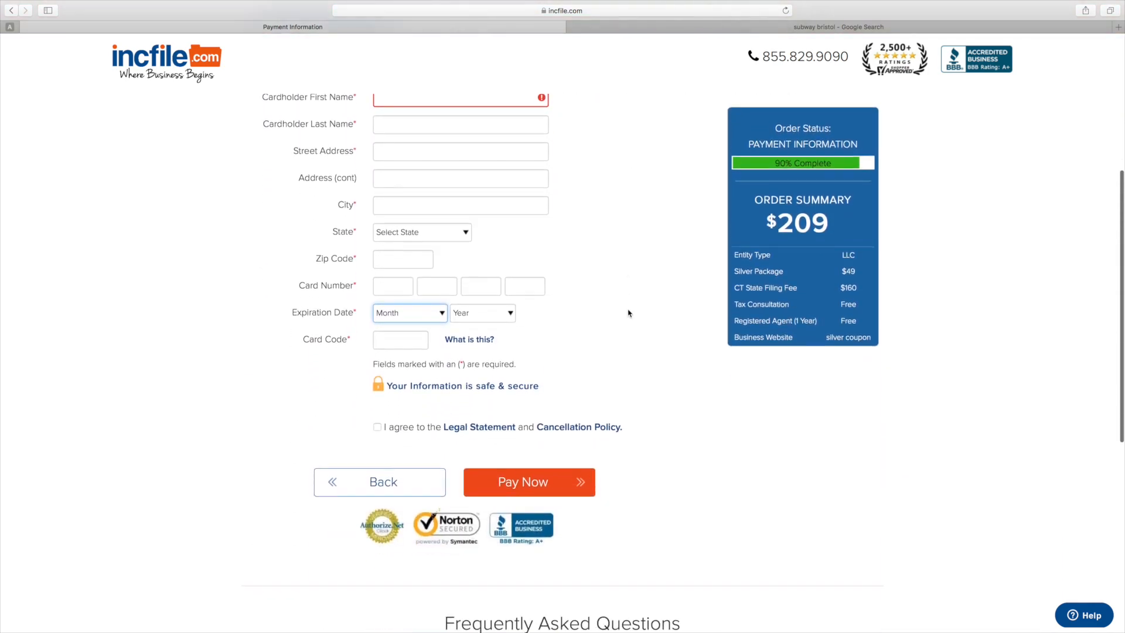
{"action": "scroll", "coordinate": [628, 314], "scroll_direction": "down", "scroll_amount": 2}
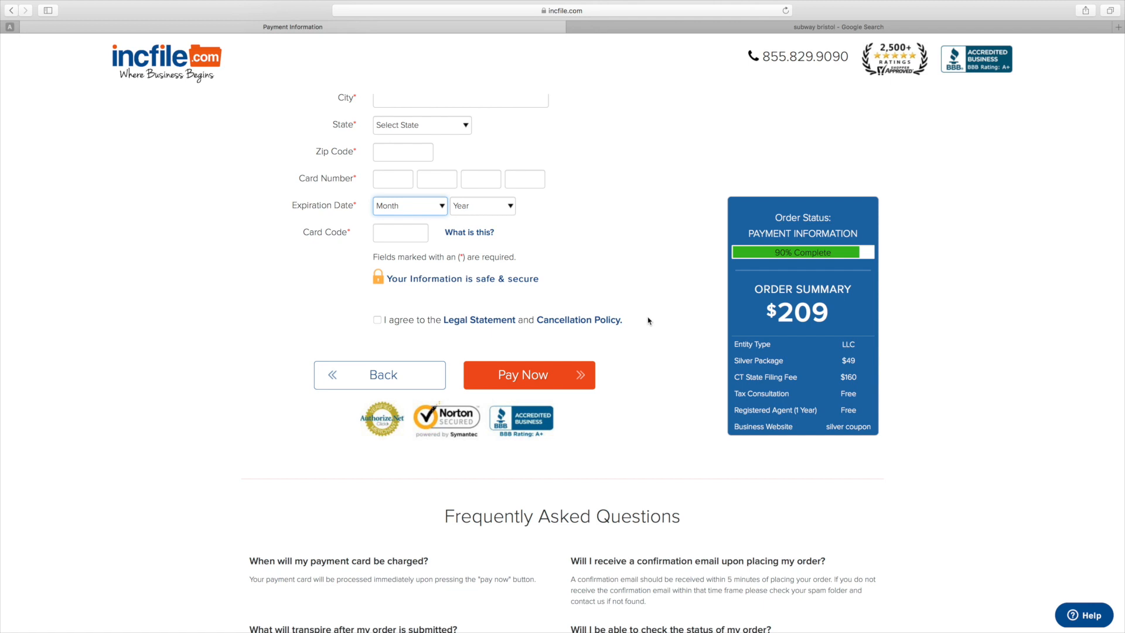
Examine the order summary's total, Silver package price and CT state filing fee
{"action": "left_click", "coordinate": [783, 314]}
{"action": "double_click", "coordinate": [855, 361]}
{"action": "left_click_drag", "start_coordinate": [856, 375], "coordinate": [835, 376]}
{"action": "left_click", "coordinate": [798, 377]}
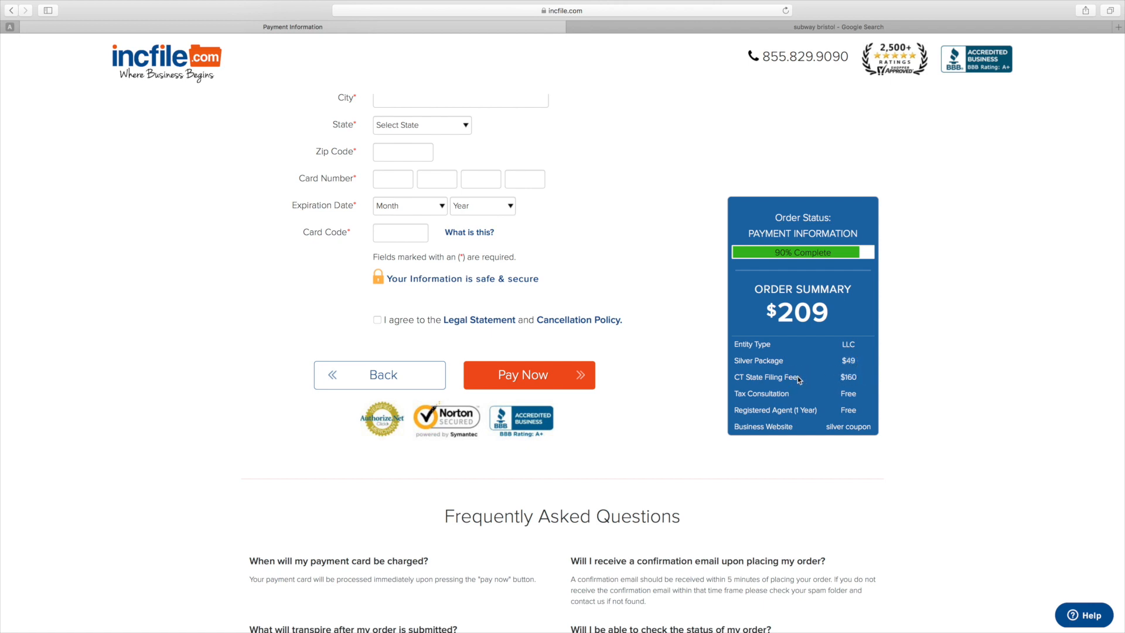